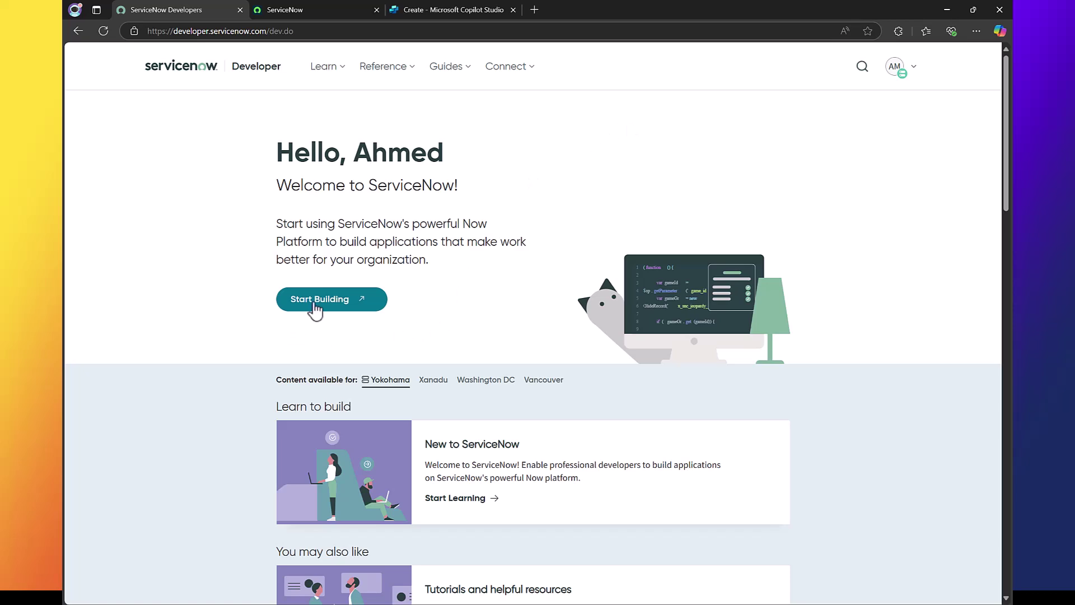
- Switch to Copilot Studio and start a new agent from the IT Helpdesk template, keeping its default name
click(331, 10)
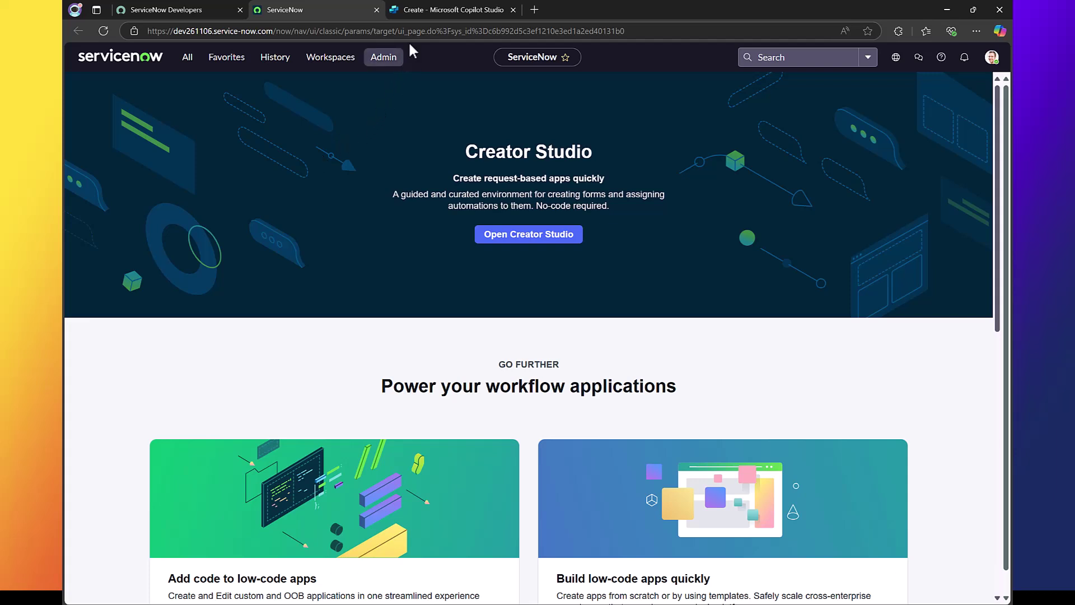
click(431, 15)
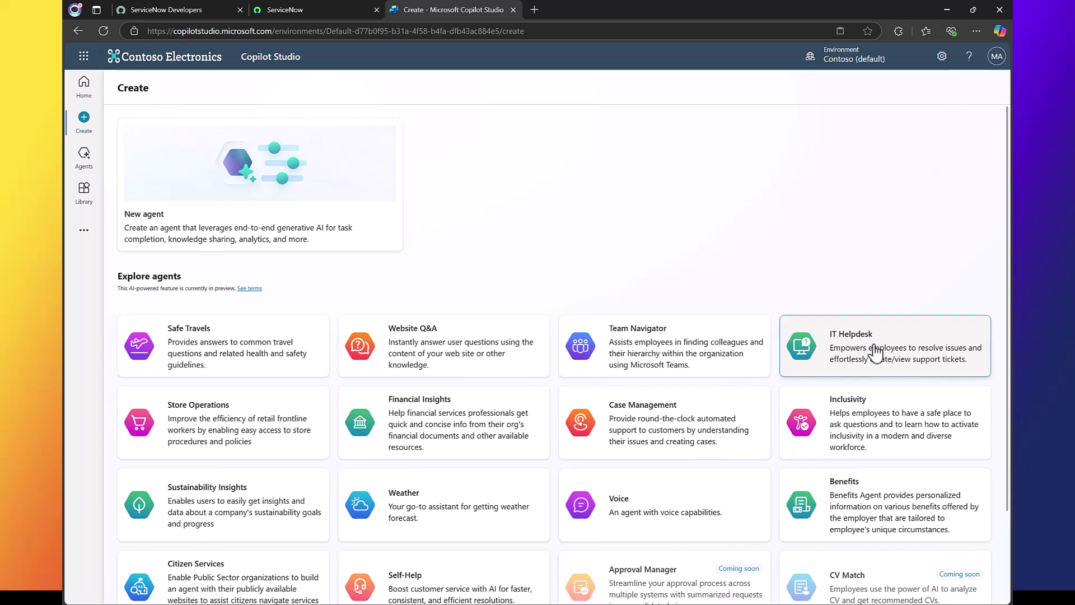
click(874, 354)
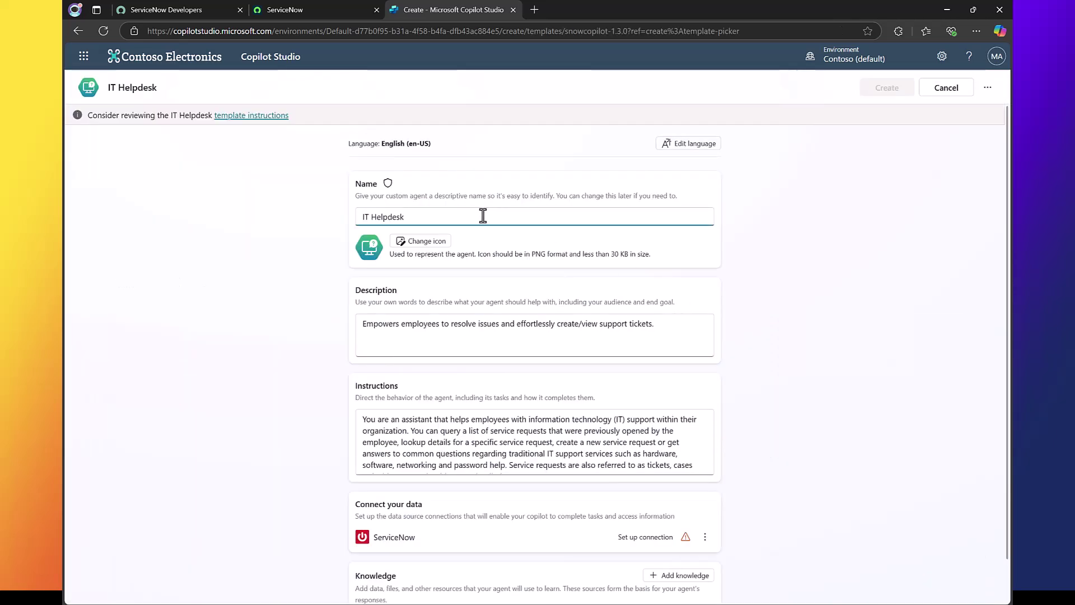
click(483, 216)
- Open the sign-in setup for the agent's ServiceNow connection and set its authentication type to Use Oauth2
scroll(408, 331, down, 1)
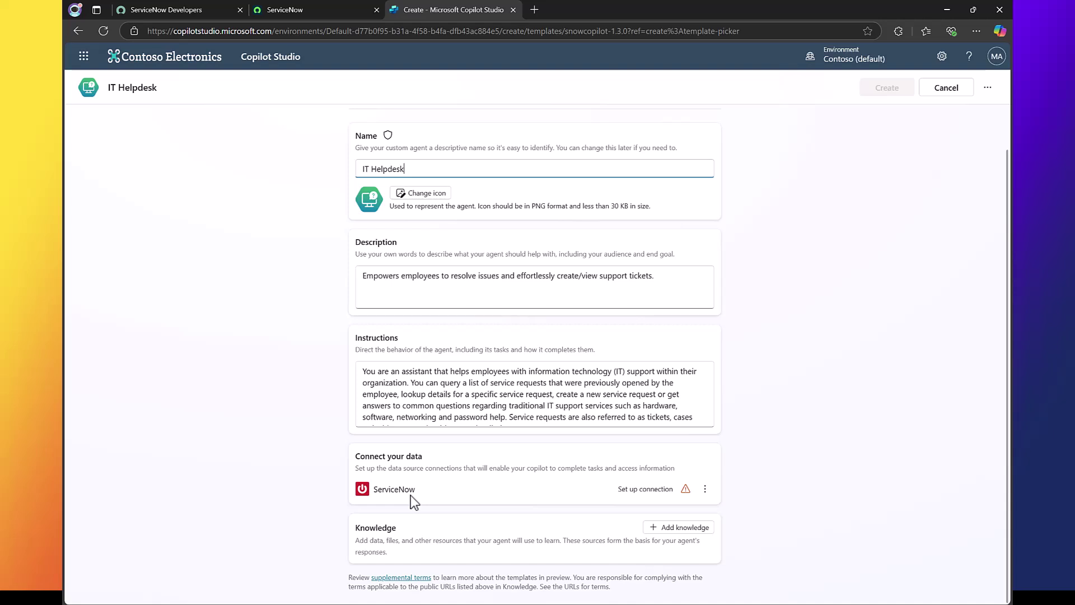
click(706, 489)
click(721, 510)
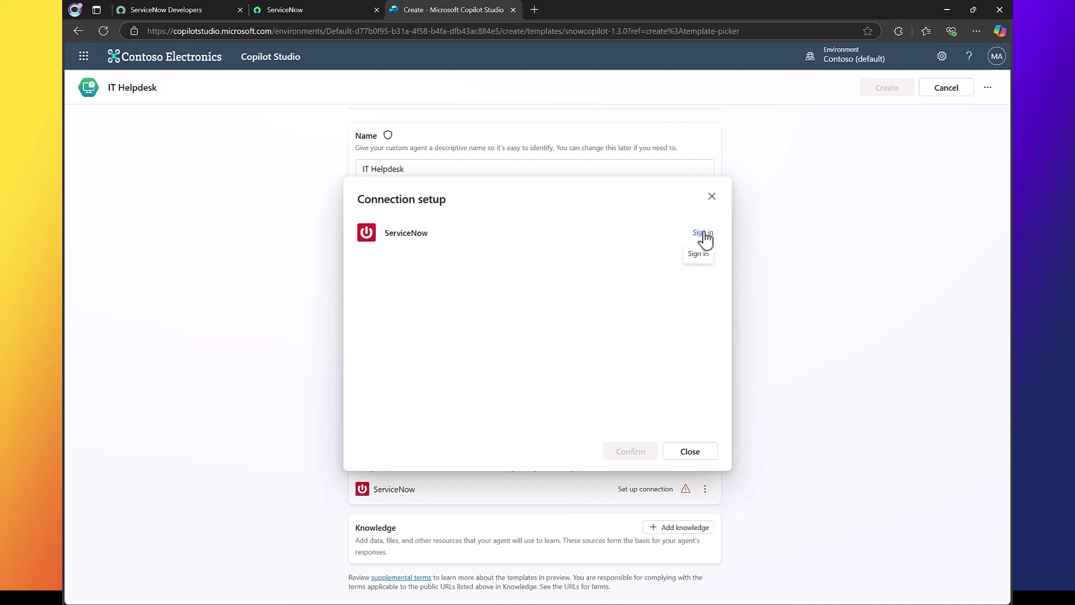
click(703, 233)
click(492, 280)
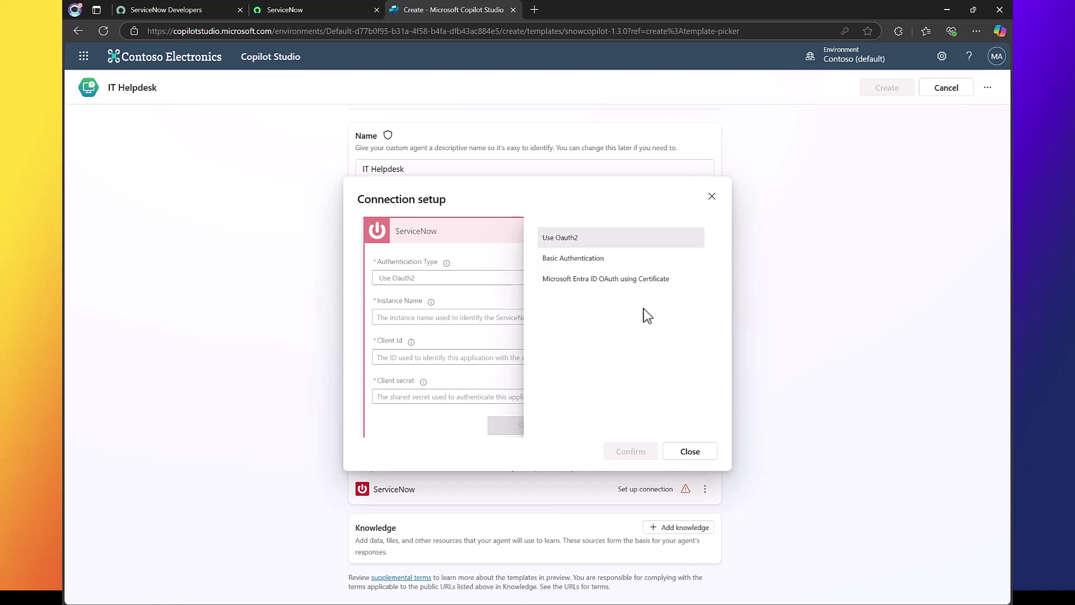
click(575, 241)
scroll(563, 283, down, 1)
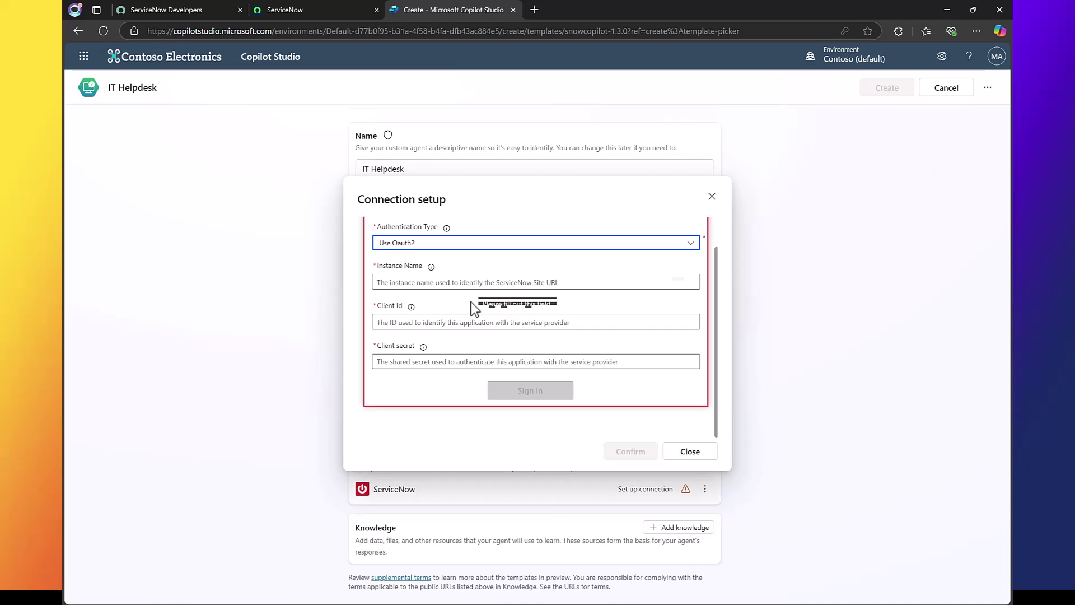
- Switch to the ServiceNow instance, filter the navigator for "plugin" and open the Plugins page
key(ctrl+shift+Tab)
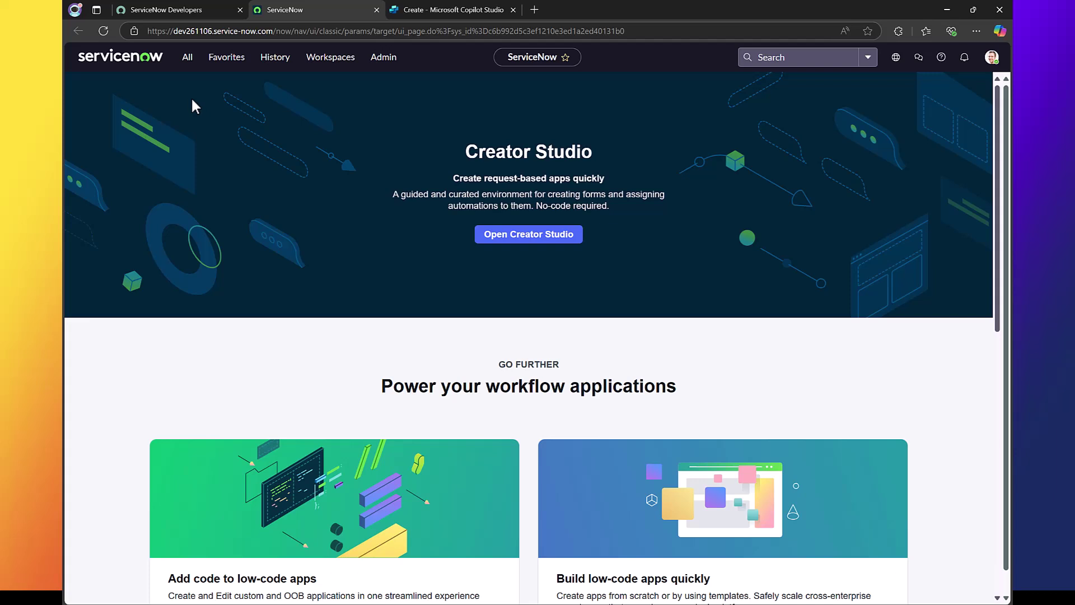
click(187, 57)
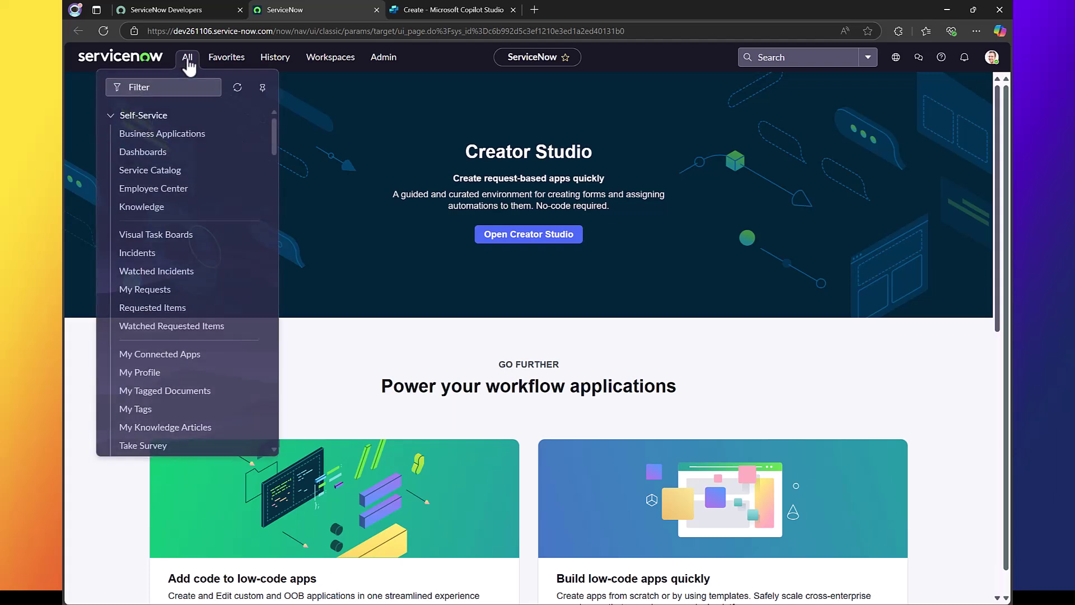
click(173, 87)
text(plugin)
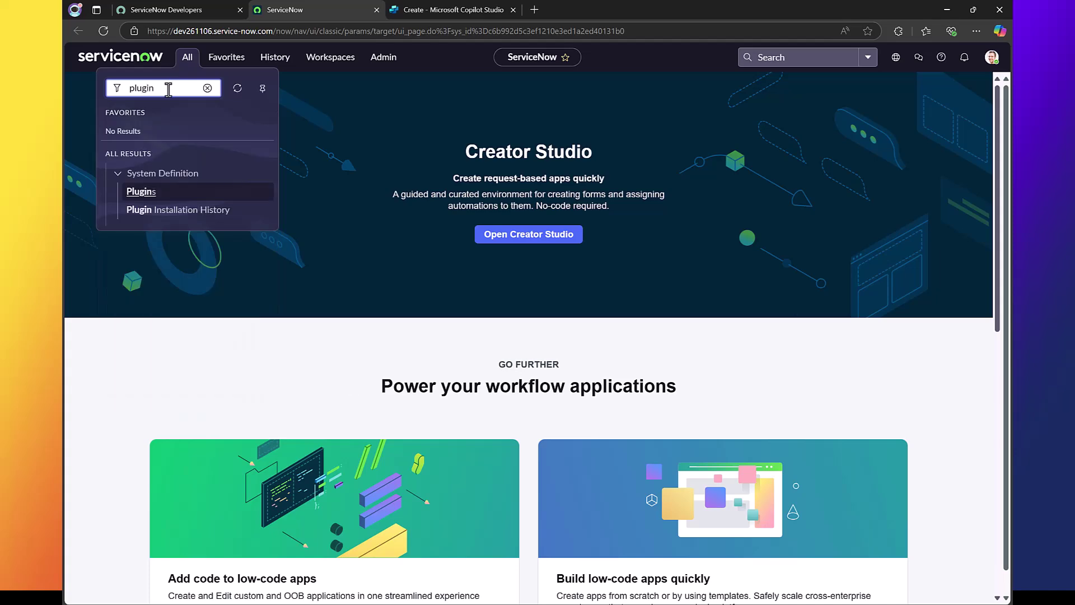
click(141, 193)
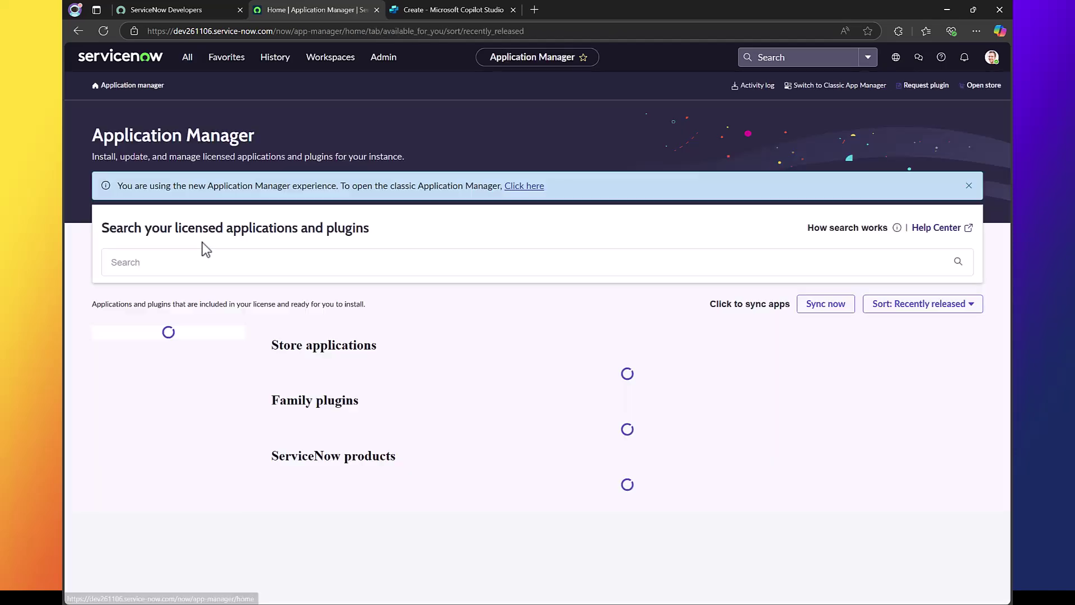
- Search the applications and plugins for KNOWLEDGE API and view the installed results
click(309, 263)
click(180, 301)
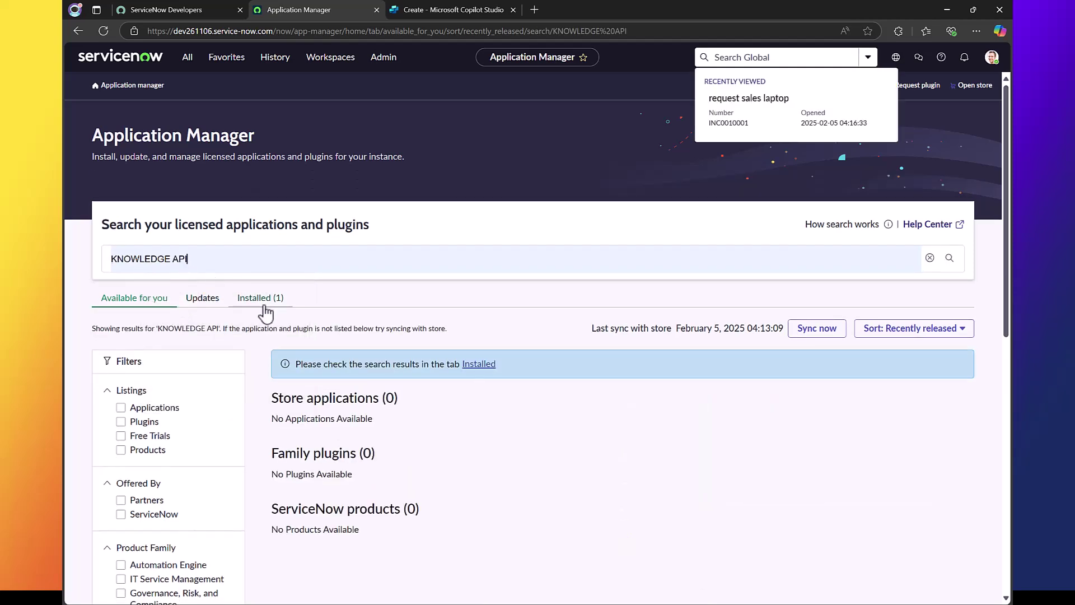
click(263, 304)
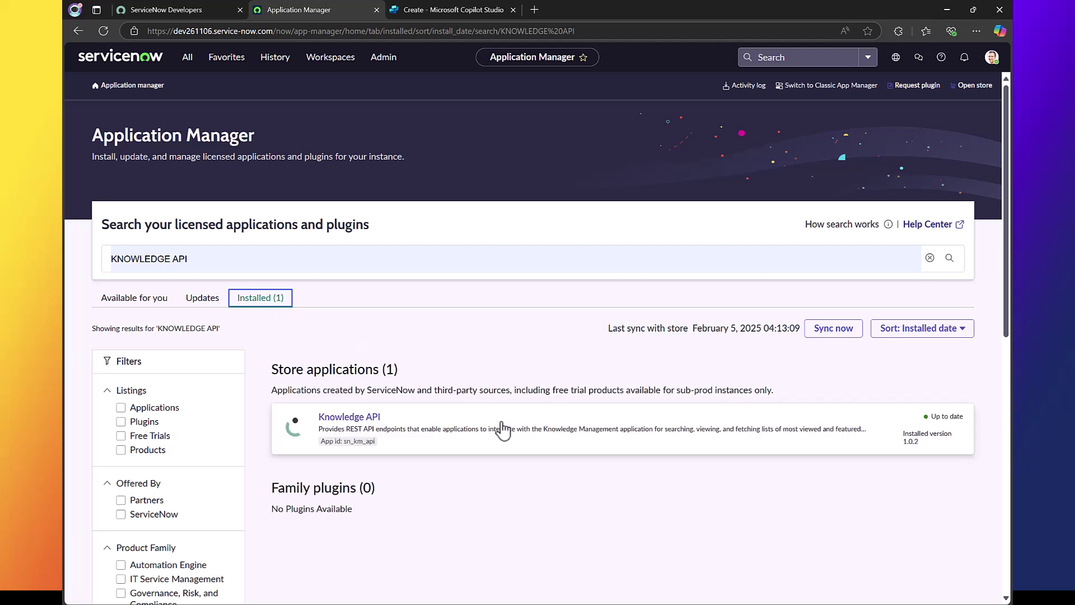
- Open the Application Registry and start a new OAuth API endpoint for external clients
click(187, 57)
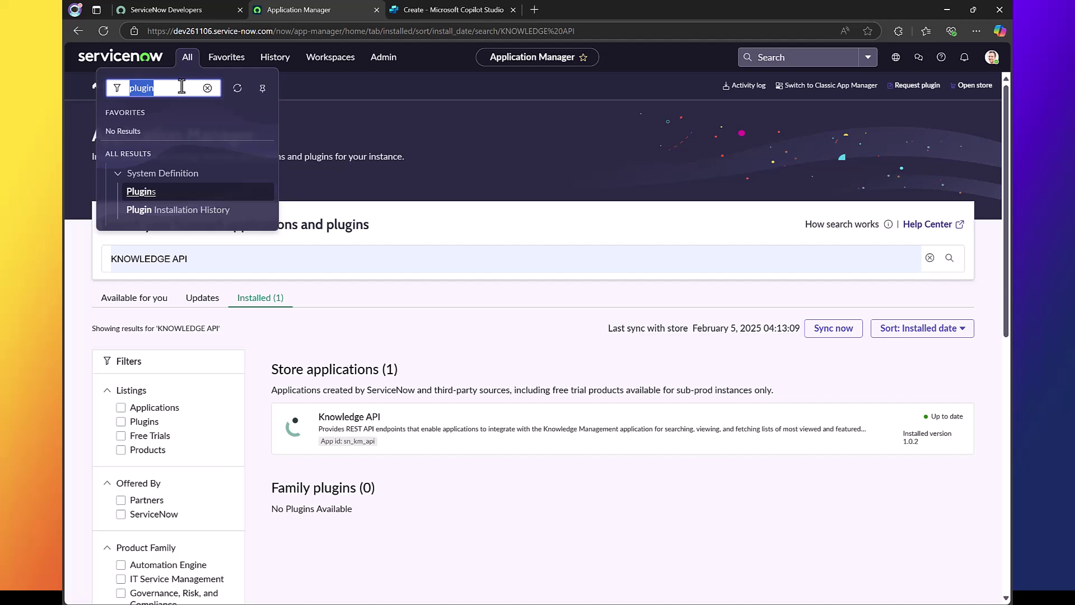
text(application regis)
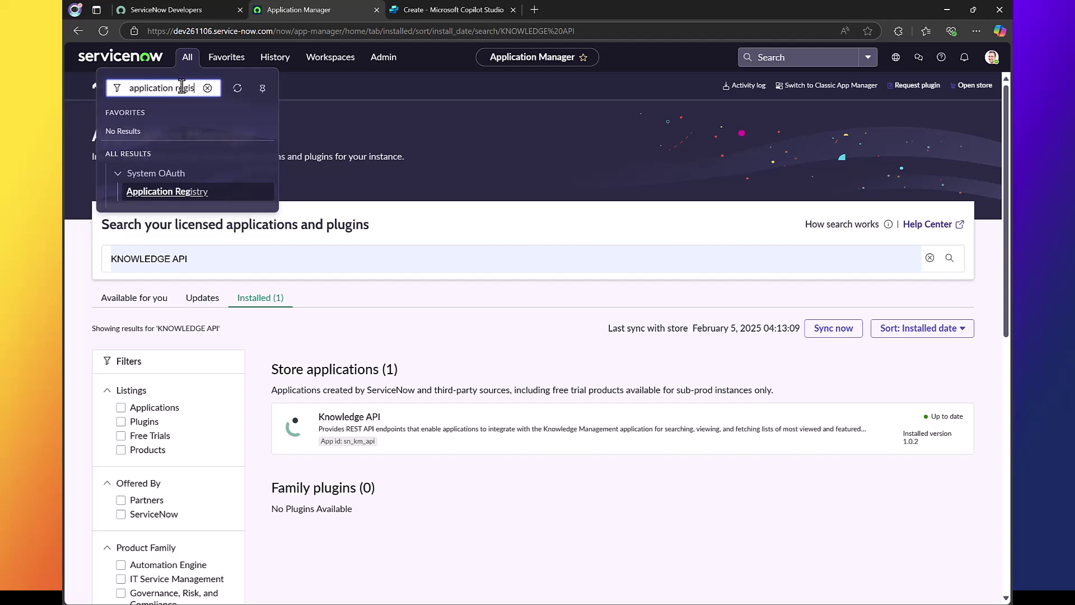
click(190, 192)
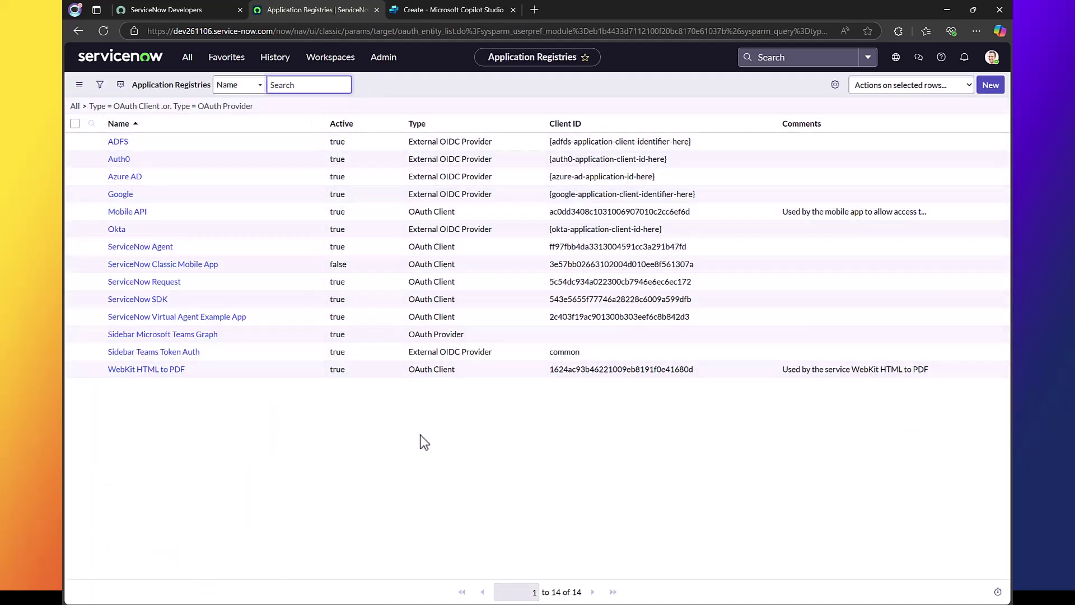
click(991, 85)
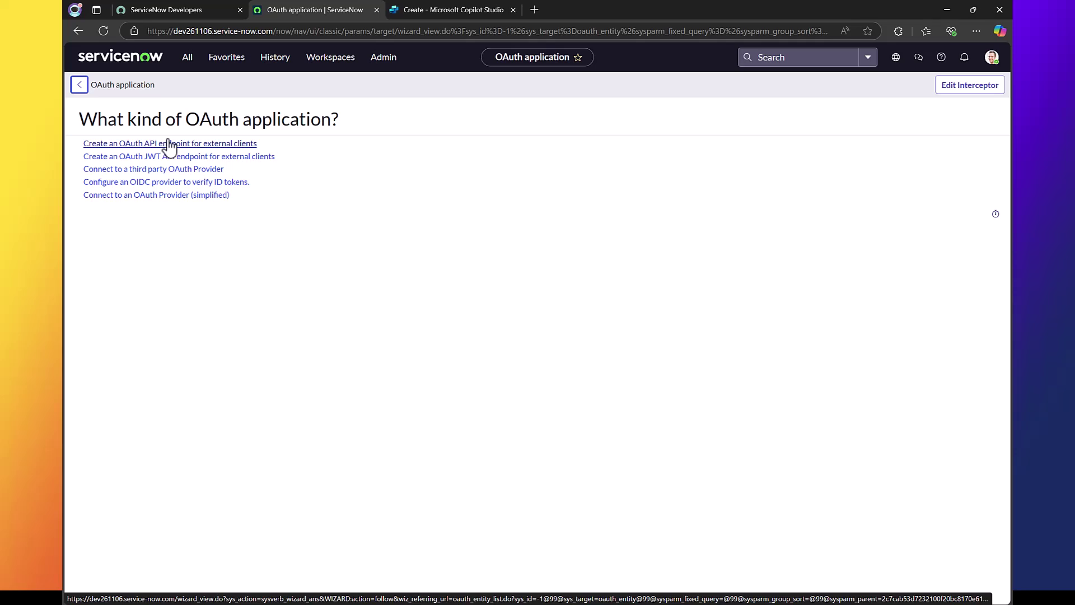
click(168, 145)
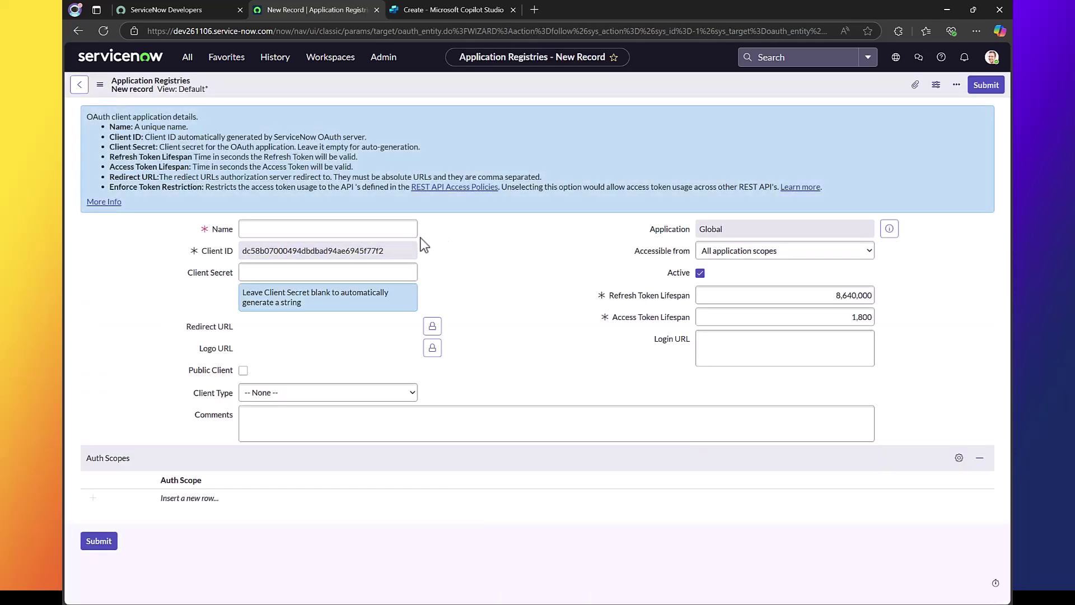
- Name the endpoint "Copilot Studio App Reg", set its client type to Integration as a Service and submit the record
click(398, 228)
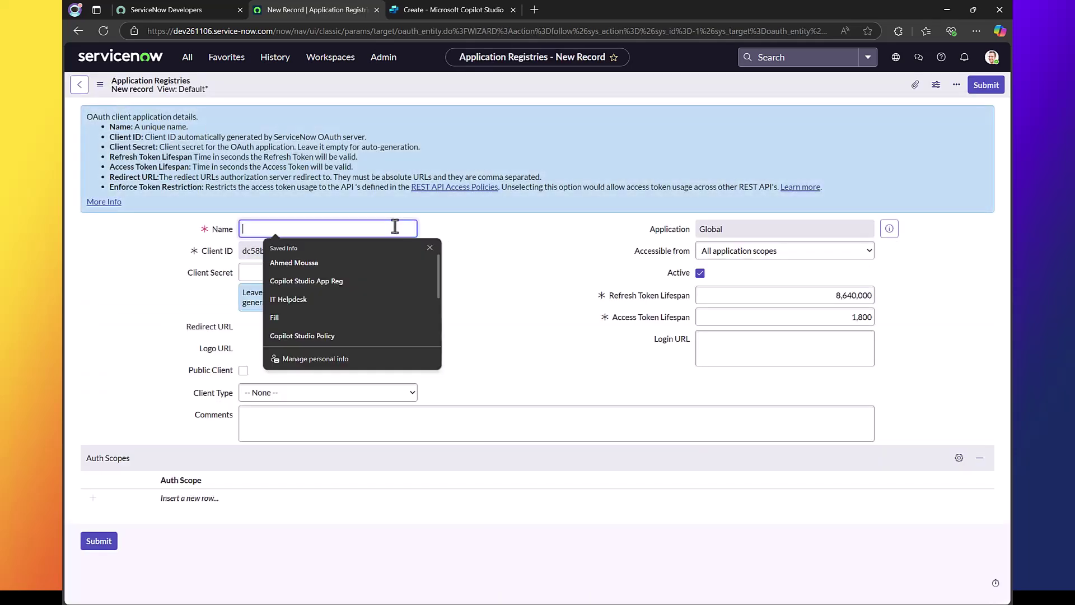
click(354, 280)
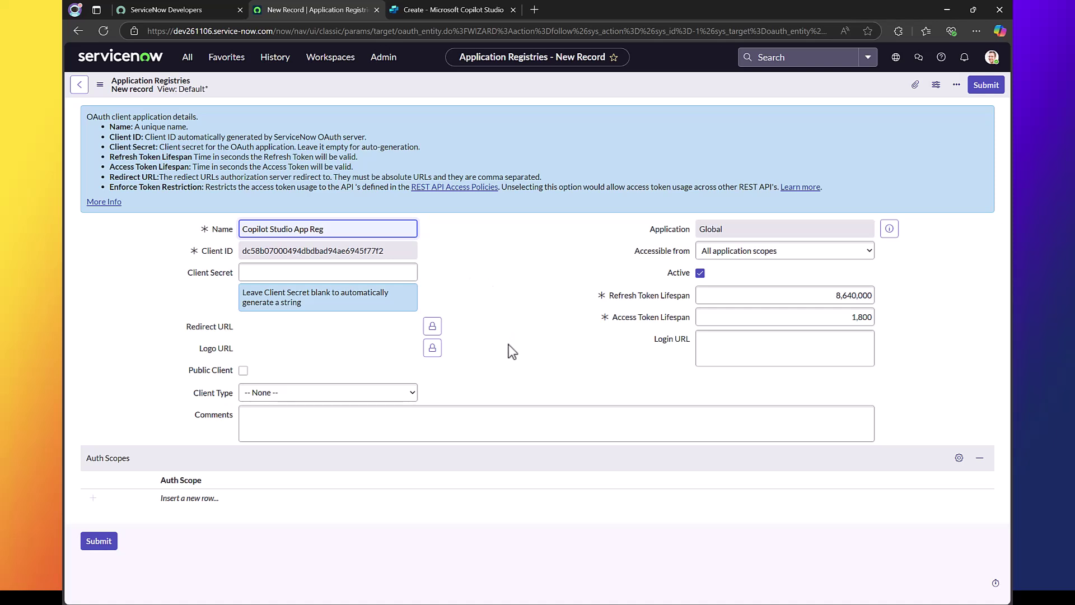
click(357, 392)
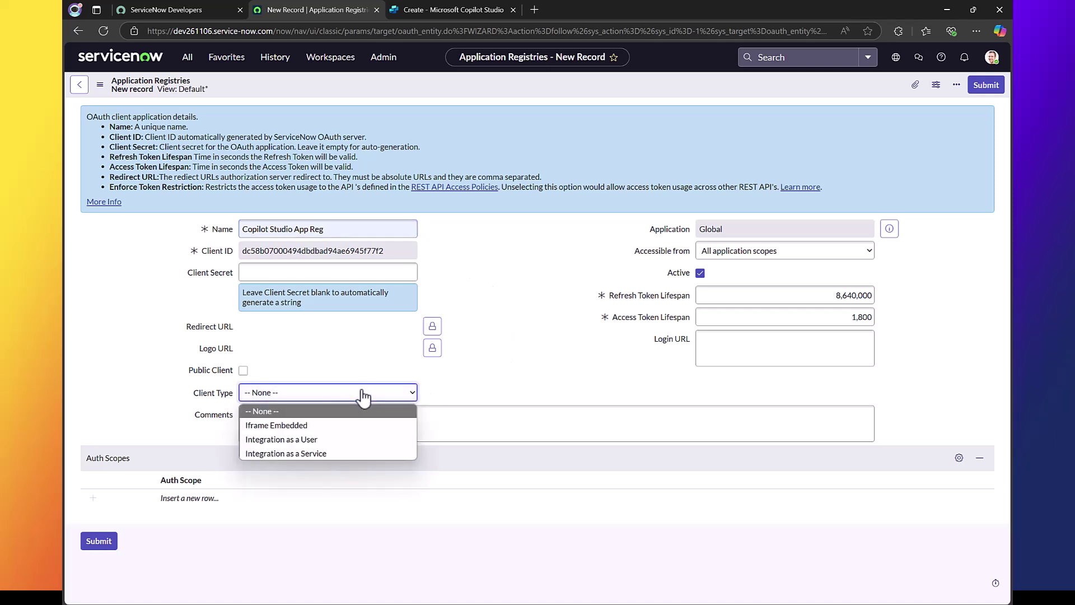
click(322, 453)
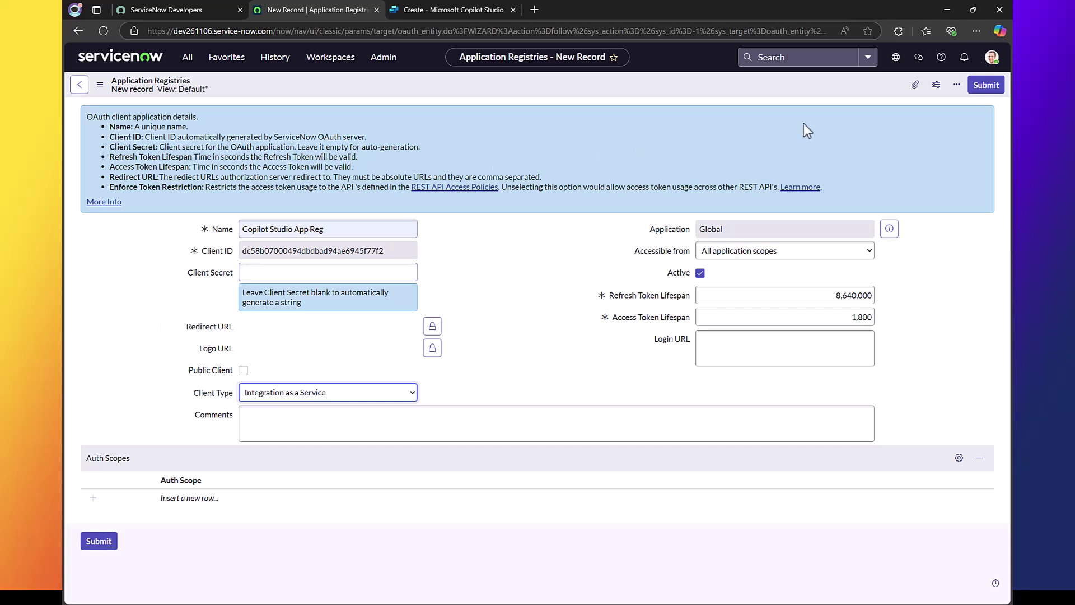
click(1003, 87)
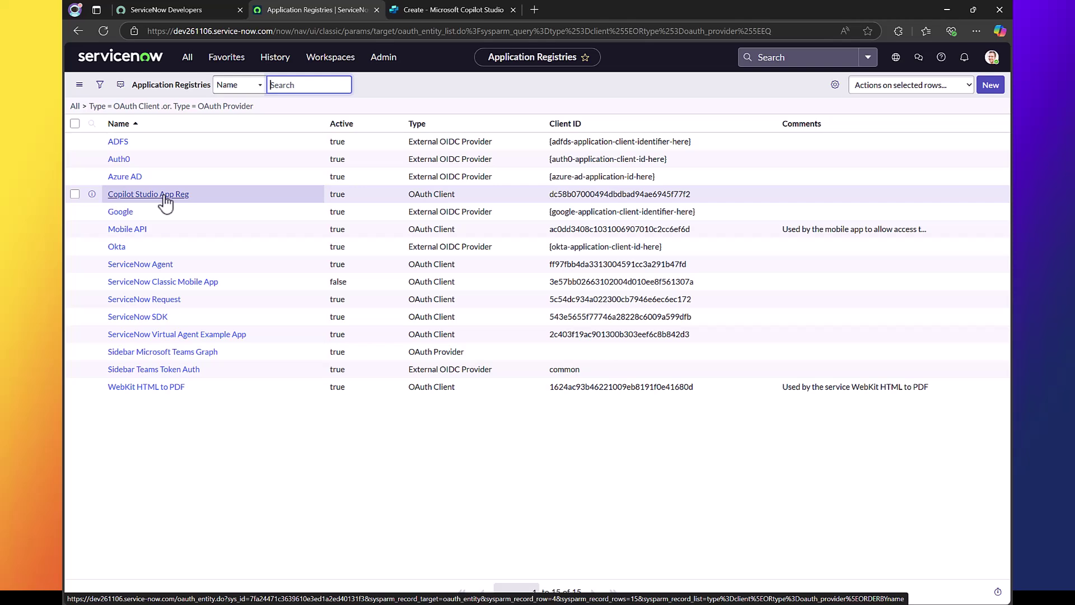
- Open the Copilot Studio App Reg record and inspect its client secret and Redirect URL field
click(166, 200)
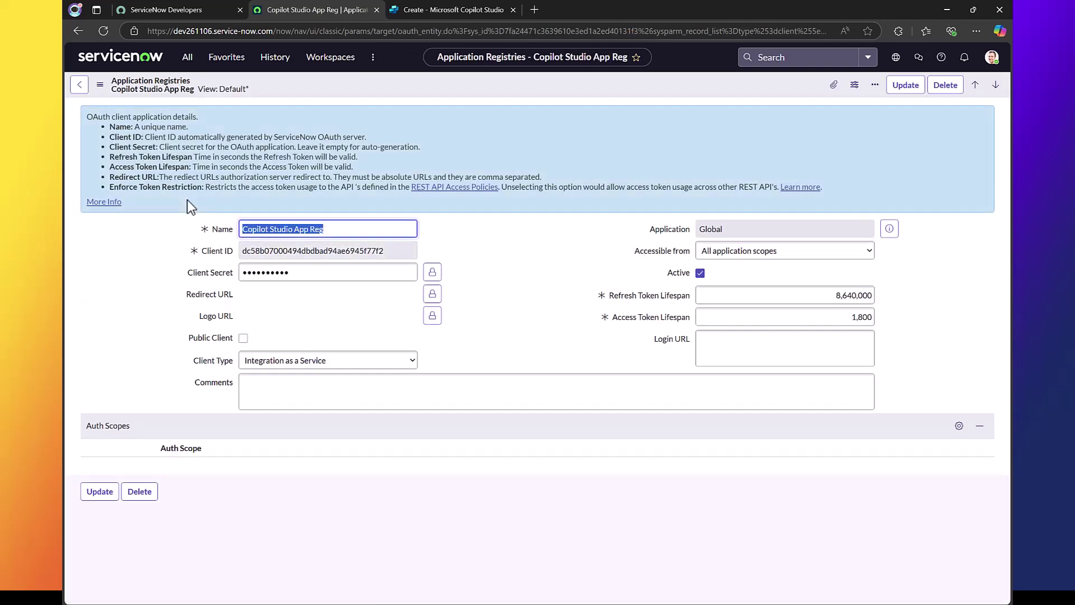
click(432, 272)
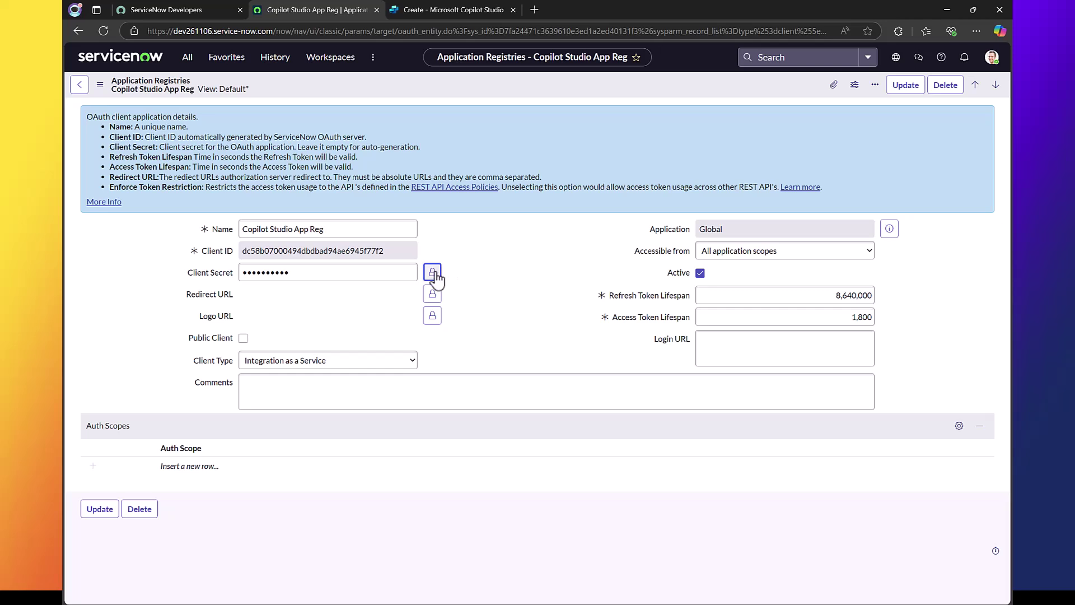
click(433, 272)
click(433, 273)
drag(187, 294, 237, 295)
click(148, 301)
- Copy the instance name dev261106 from the ServiceNow address into the Instance Name of the Copilot Studio connection
click(425, 10)
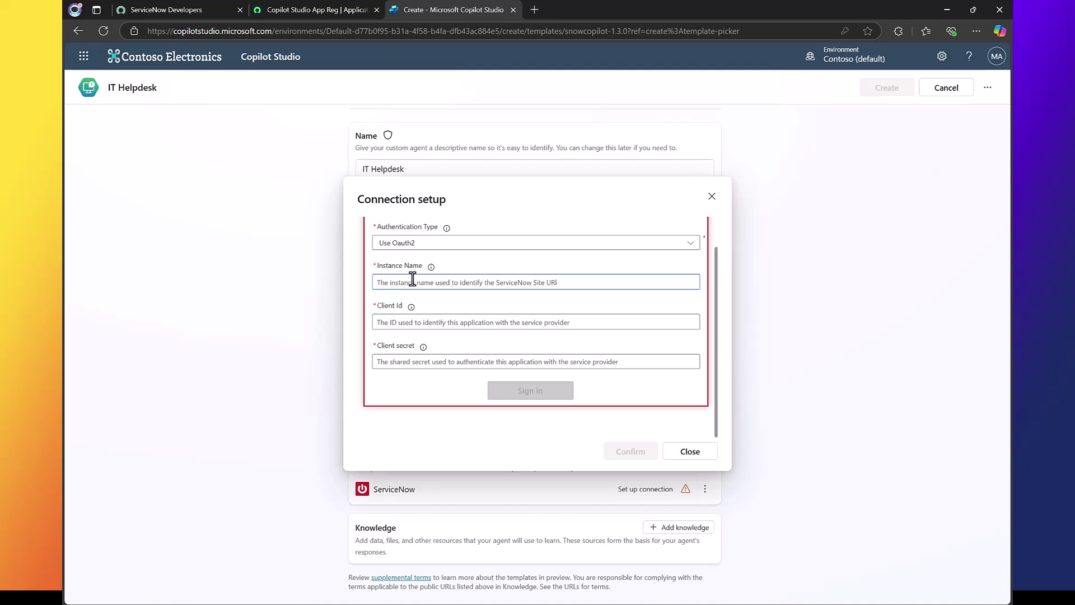
click(317, 12)
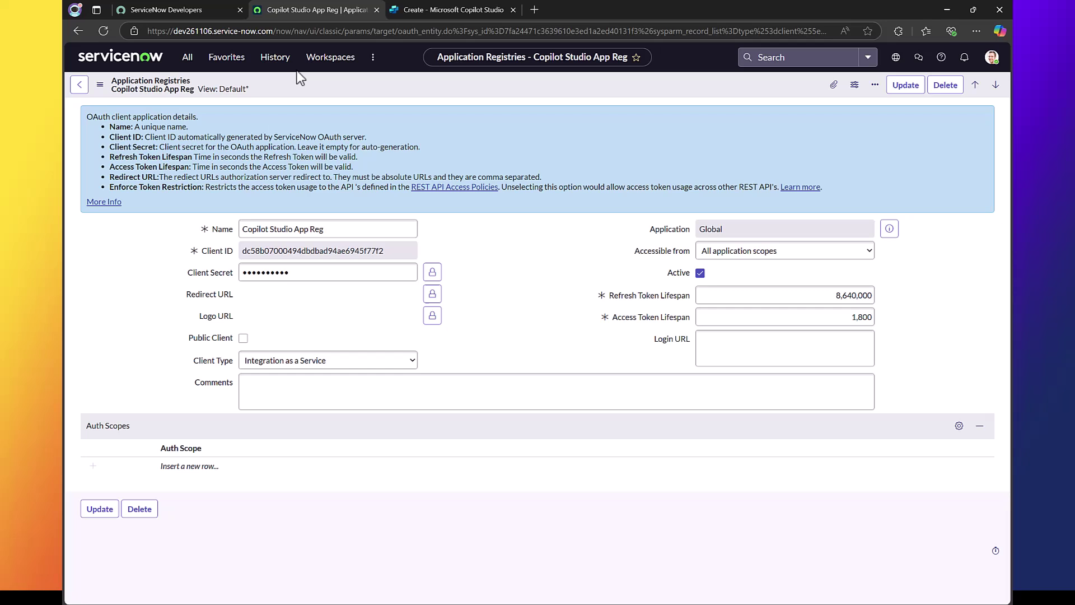
double_click(204, 31)
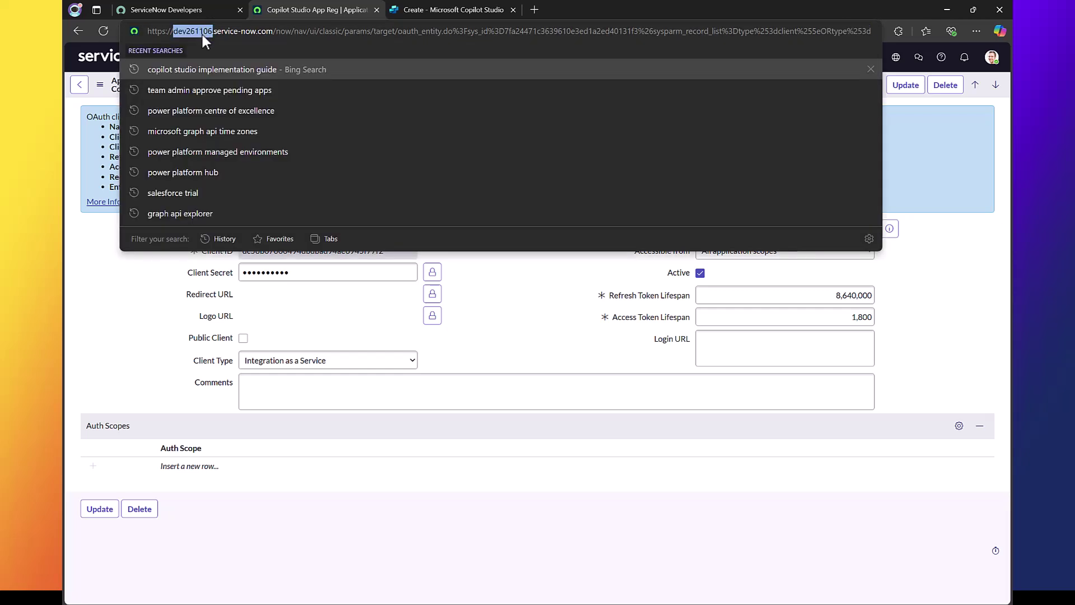
key(ctrl+c)
key(ctrl+Tab)
key(ctrl+v)
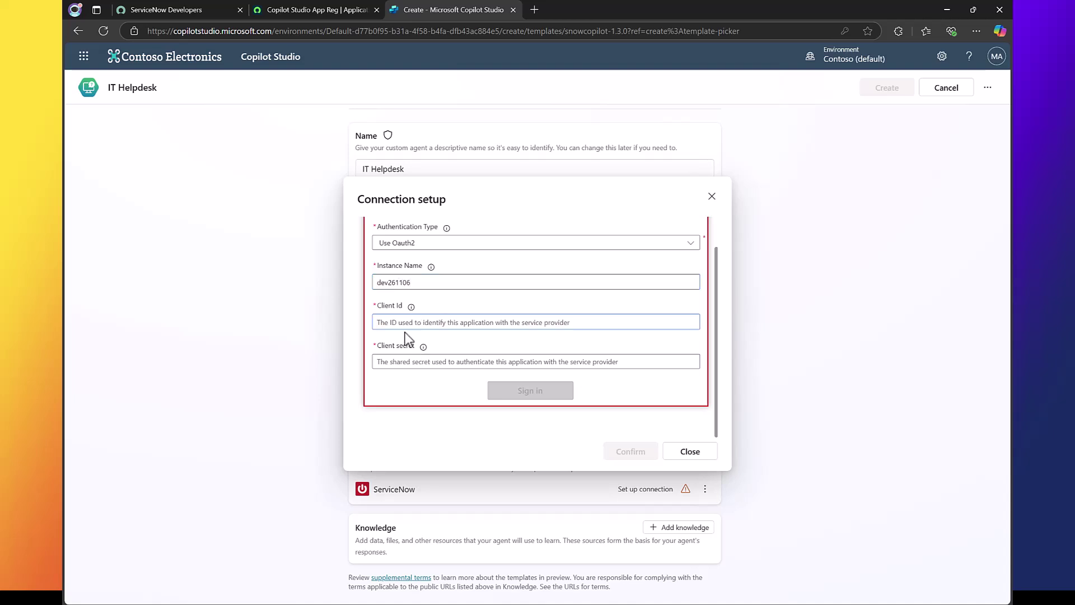
- Enter the app registration's client ID and client secret in the ServiceNow connection setup and sign in
click(326, 11)
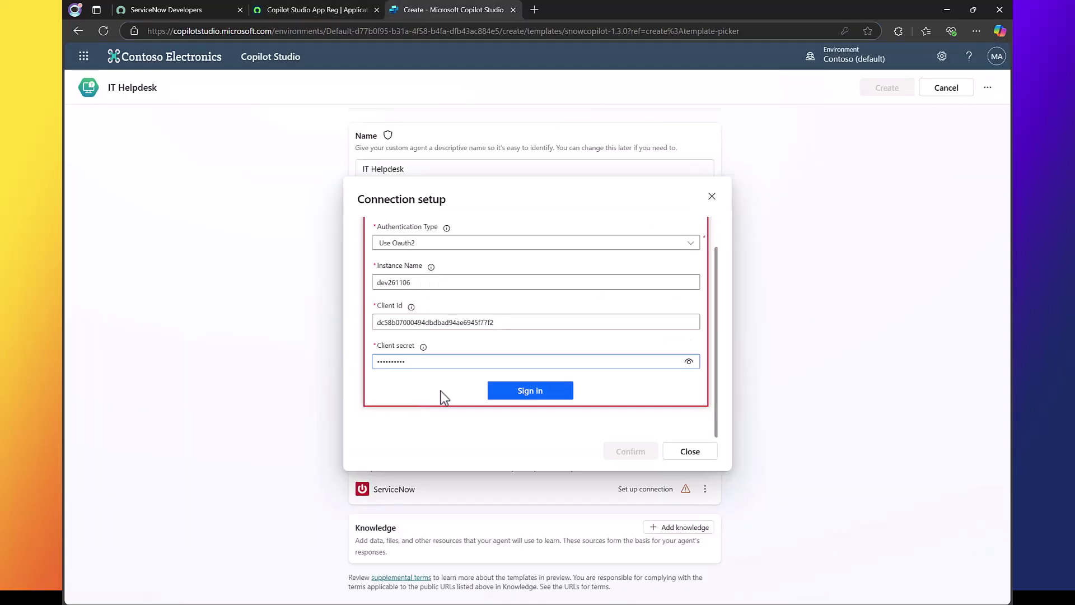
click(546, 399)
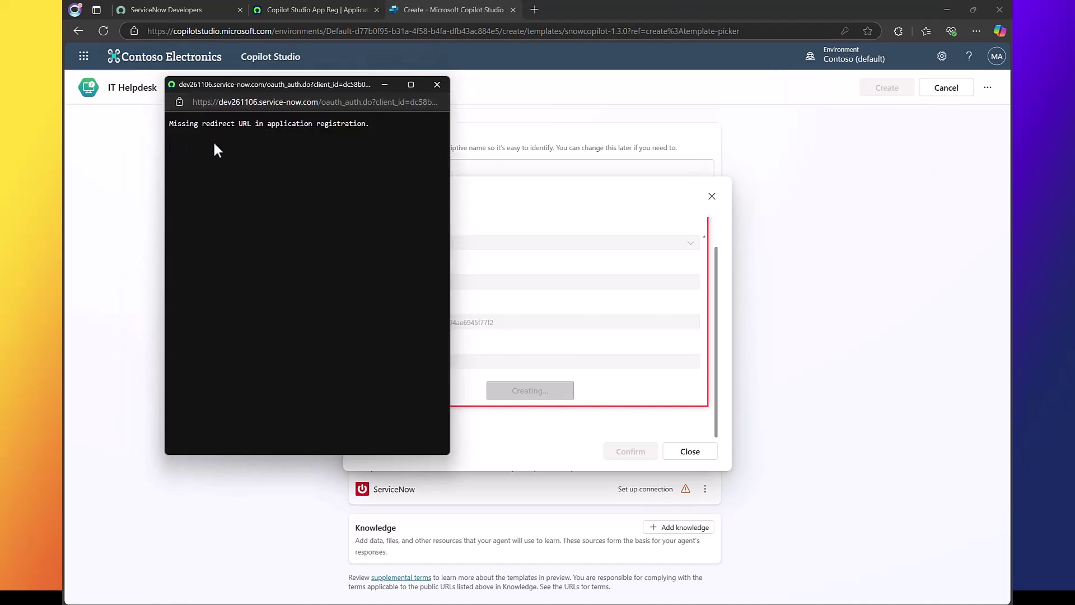
- Copy the ServiceNow sign-in pop-up's full address into Notepad and examine its redirect_uri portion, including the region-specific host name
click(338, 102)
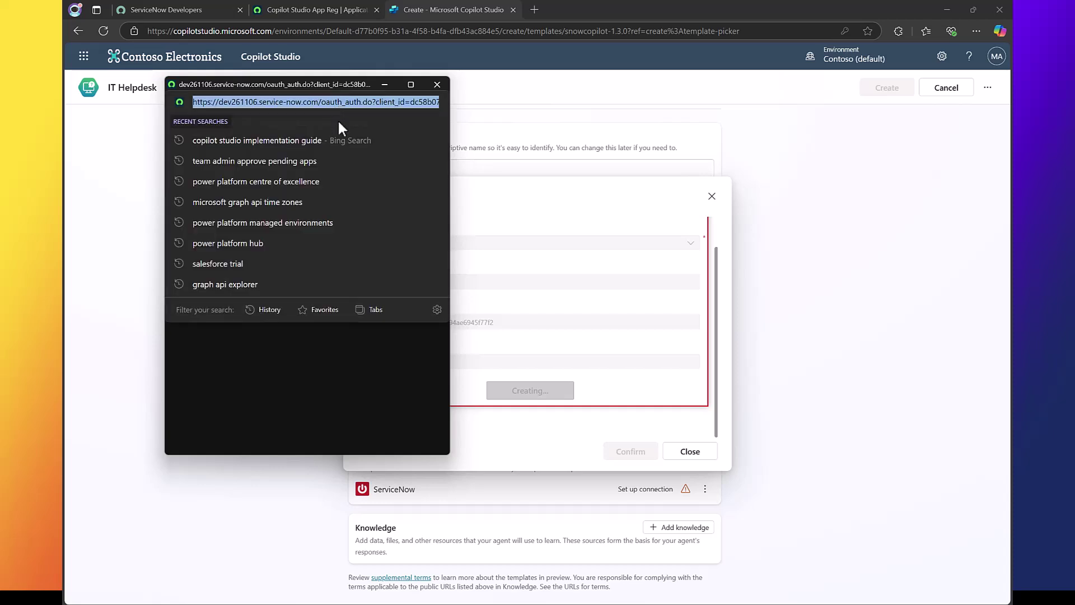
key(ctrl+v)
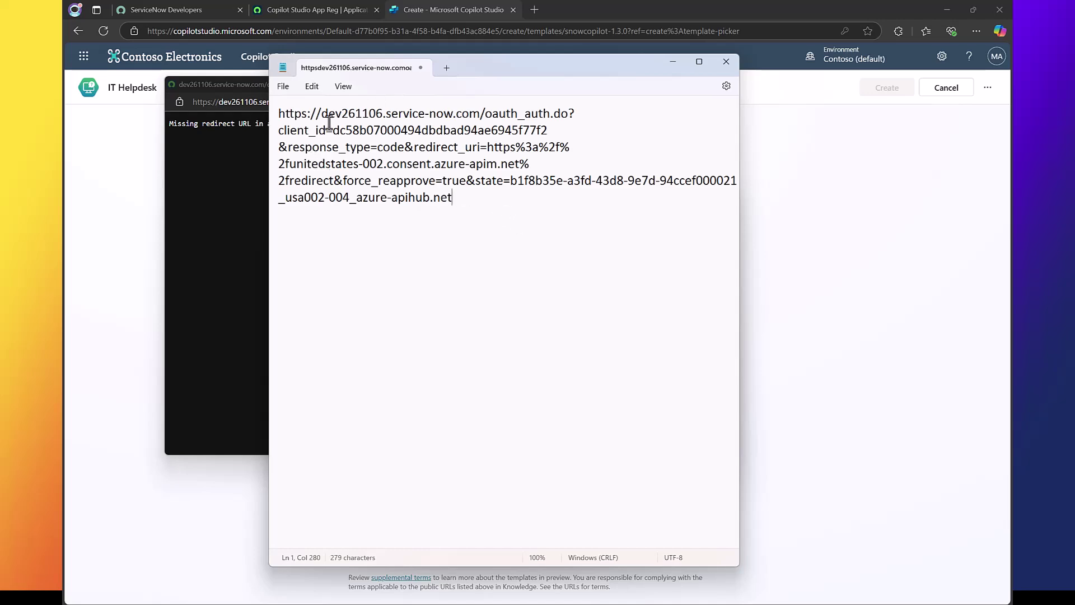
drag(307, 114, 552, 150)
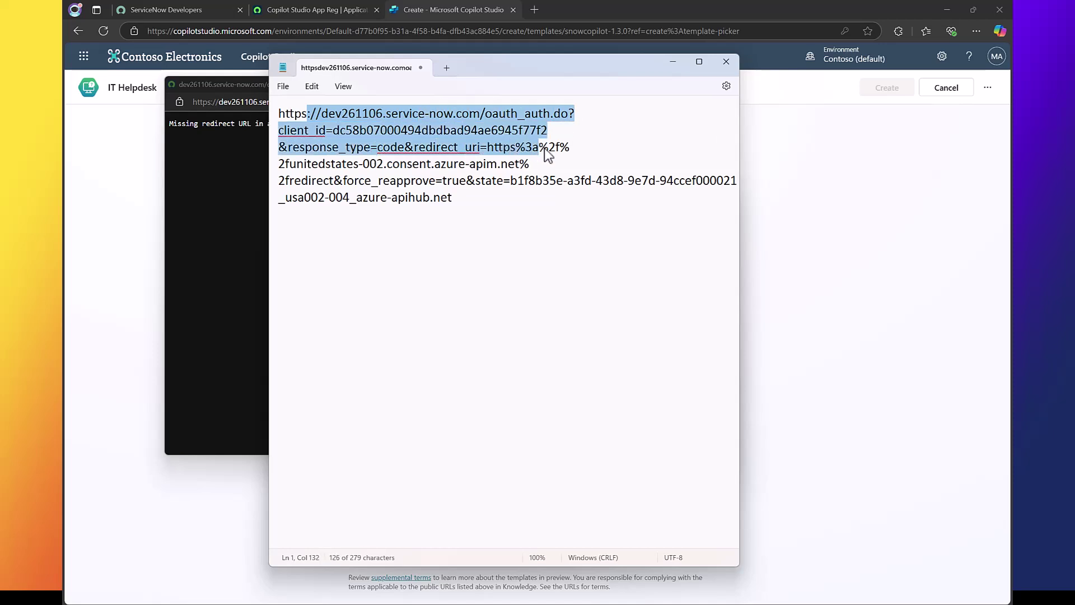
click(414, 166)
double_click(415, 168)
double_click(446, 167)
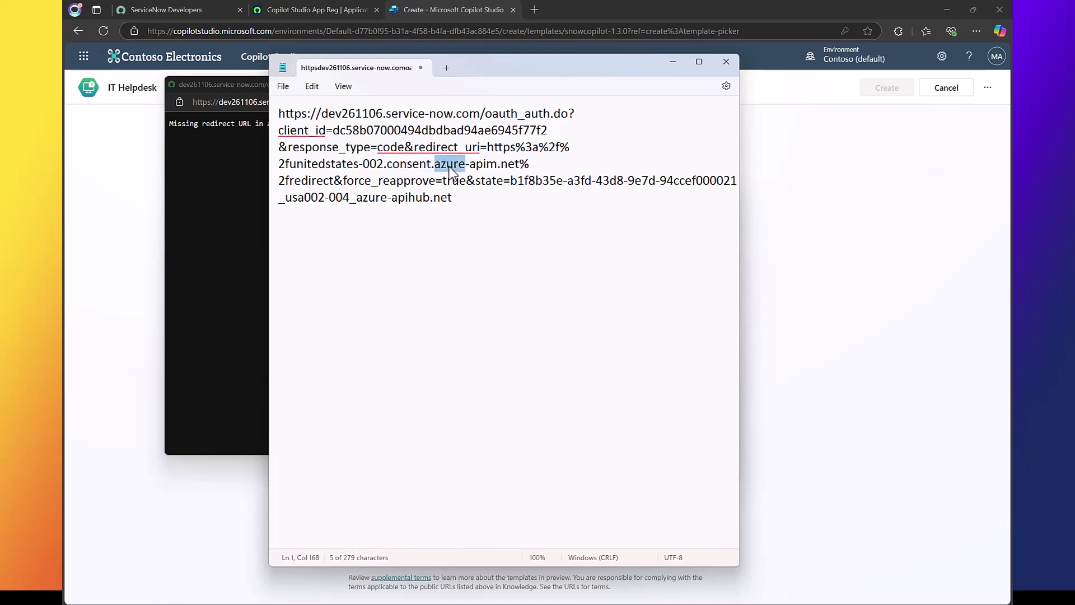
double_click(482, 168)
double_click(504, 168)
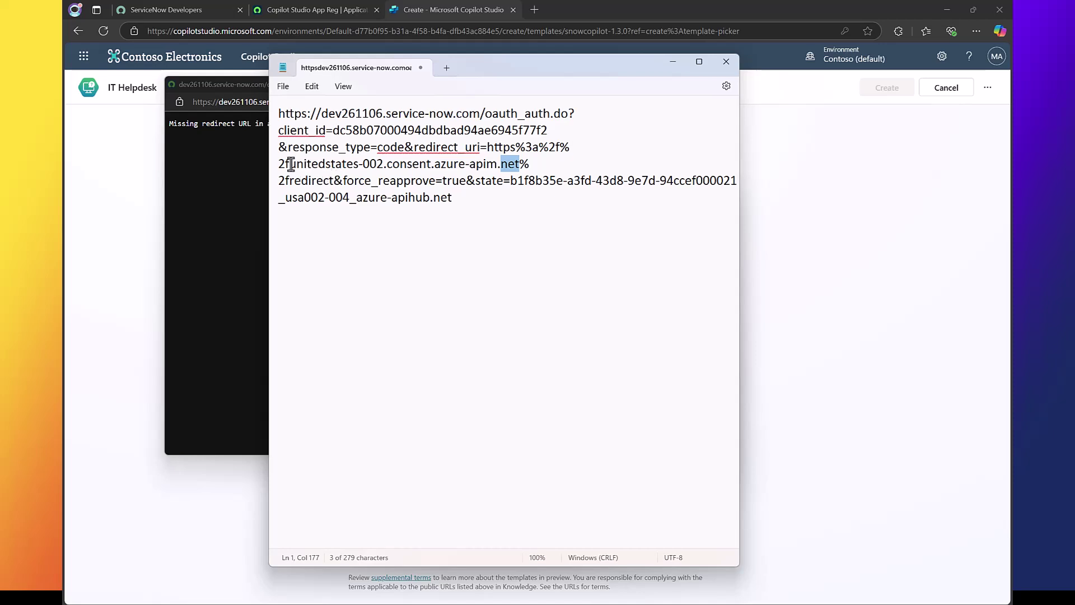
drag(291, 163, 386, 174)
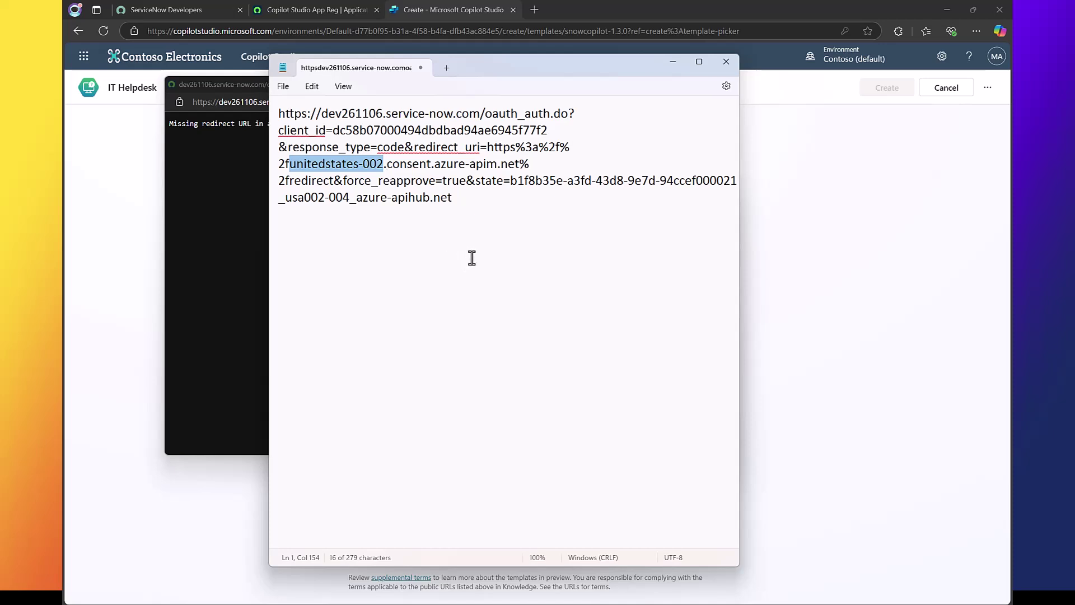
click(486, 220)
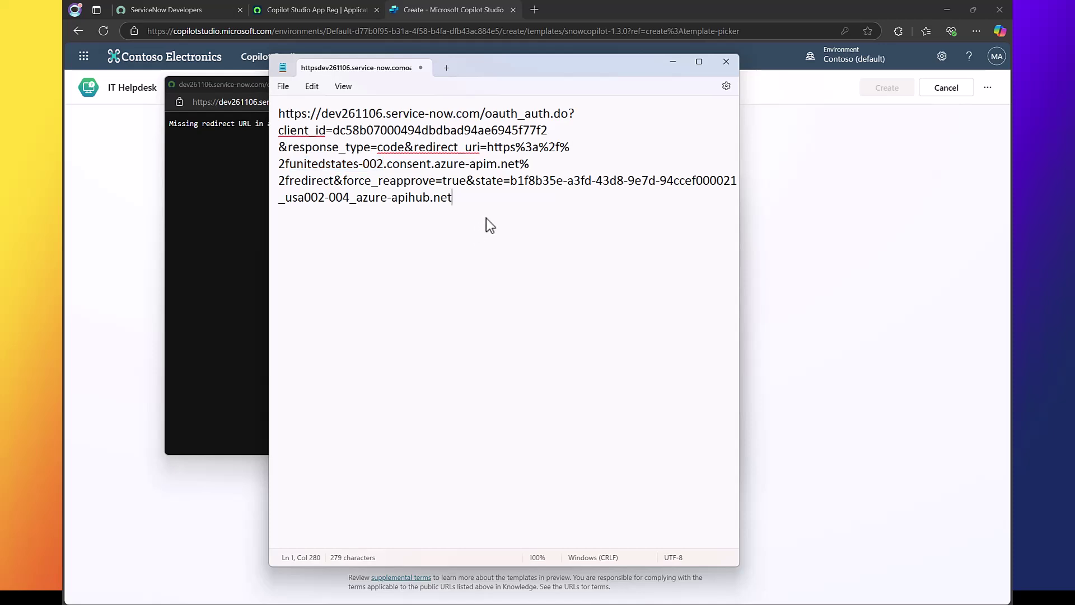
key(Return)
key(Return)
key(Return)
key(ctrl+v)
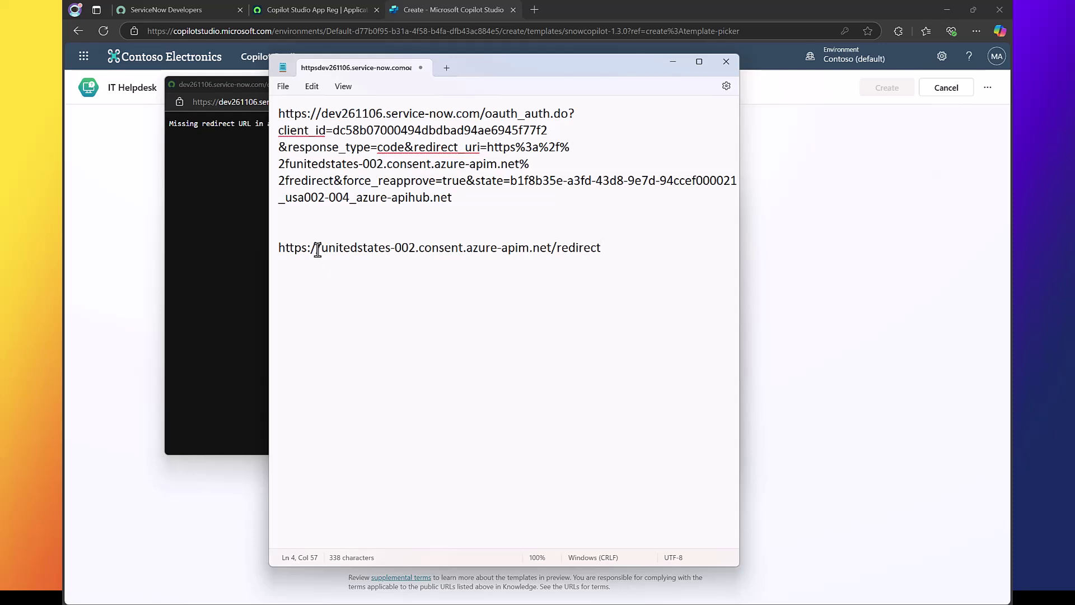
drag(320, 247, 411, 250)
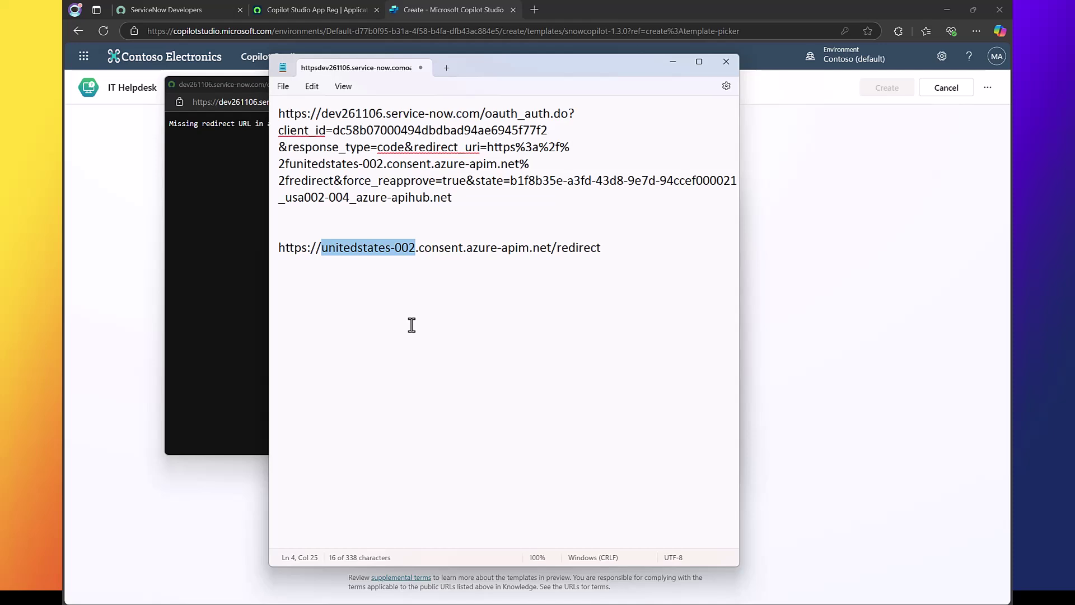
triple_click(490, 248)
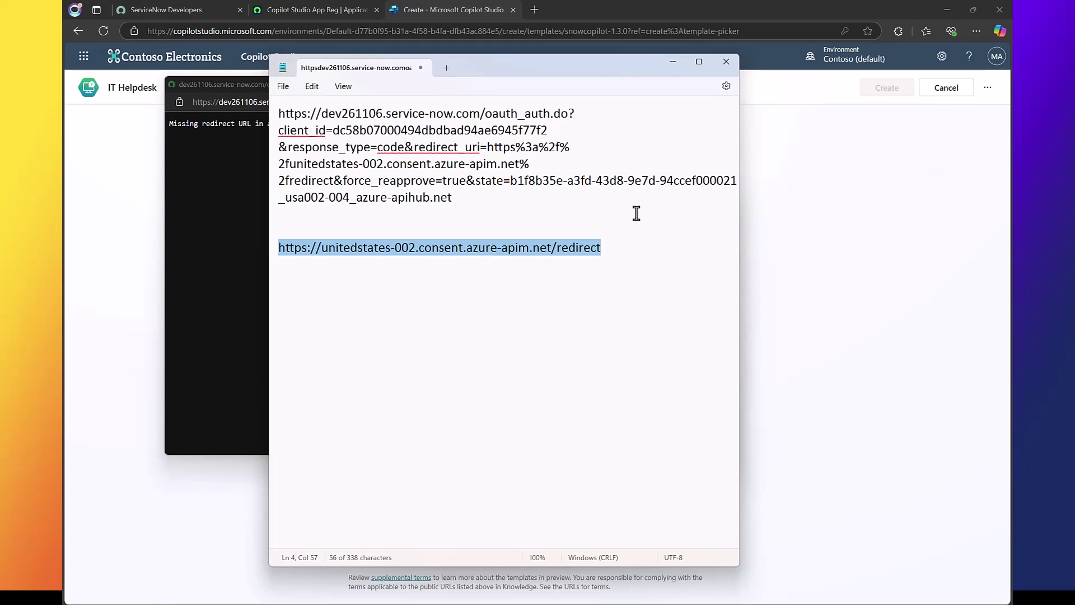
click(301, 2)
click(329, 9)
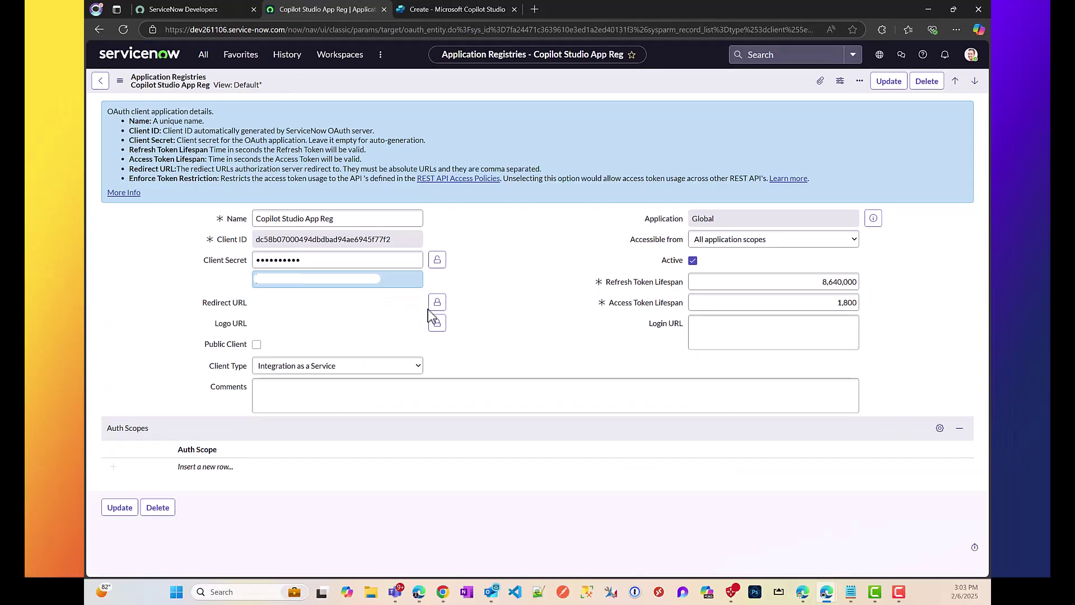
click(437, 302)
key(ctrl+v)
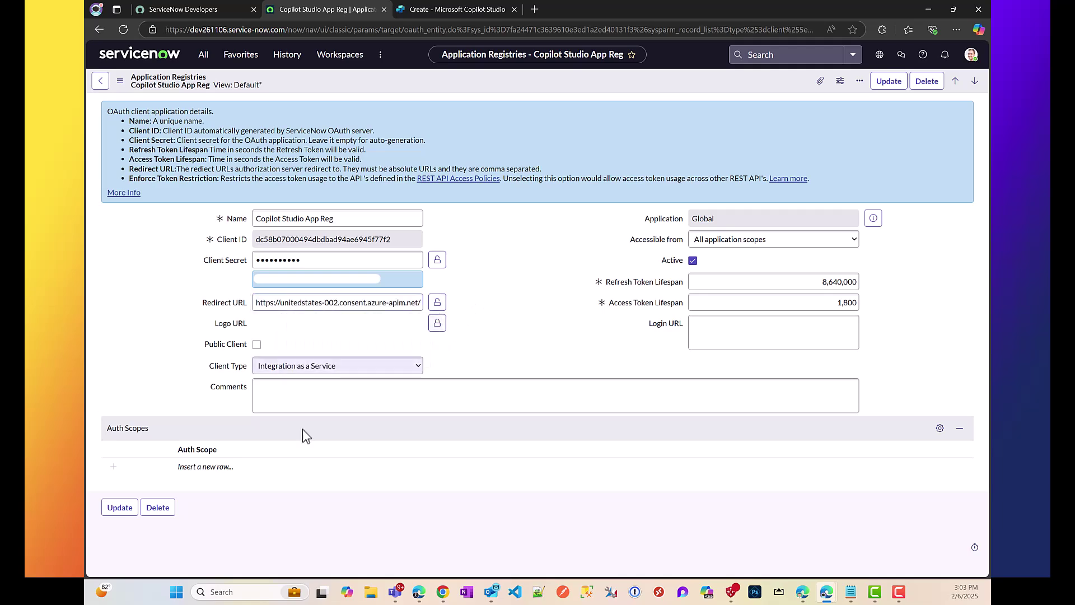
click(120, 509)
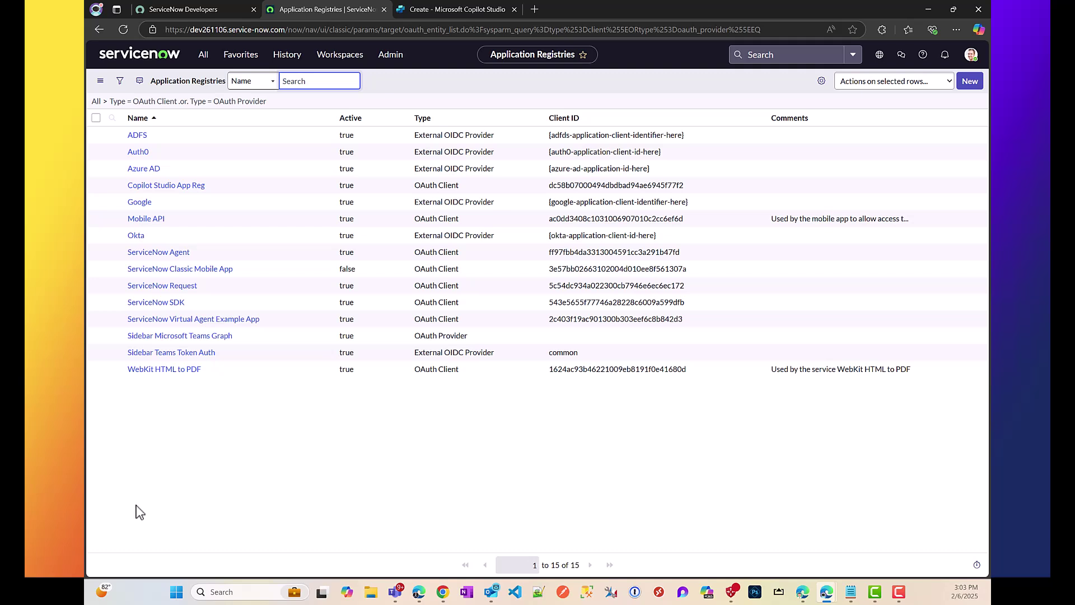
- Return to Copilot Studio and close the failed ServiceNow sign-in pop-up and the pending connection setup
click(440, 11)
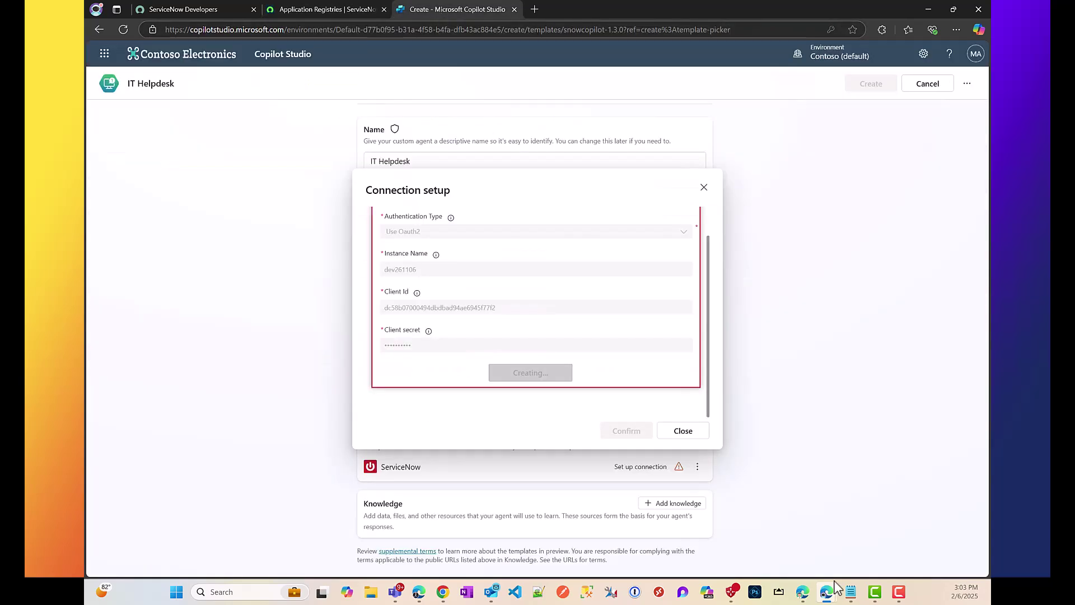
mouse_move(830, 589)
click(876, 530)
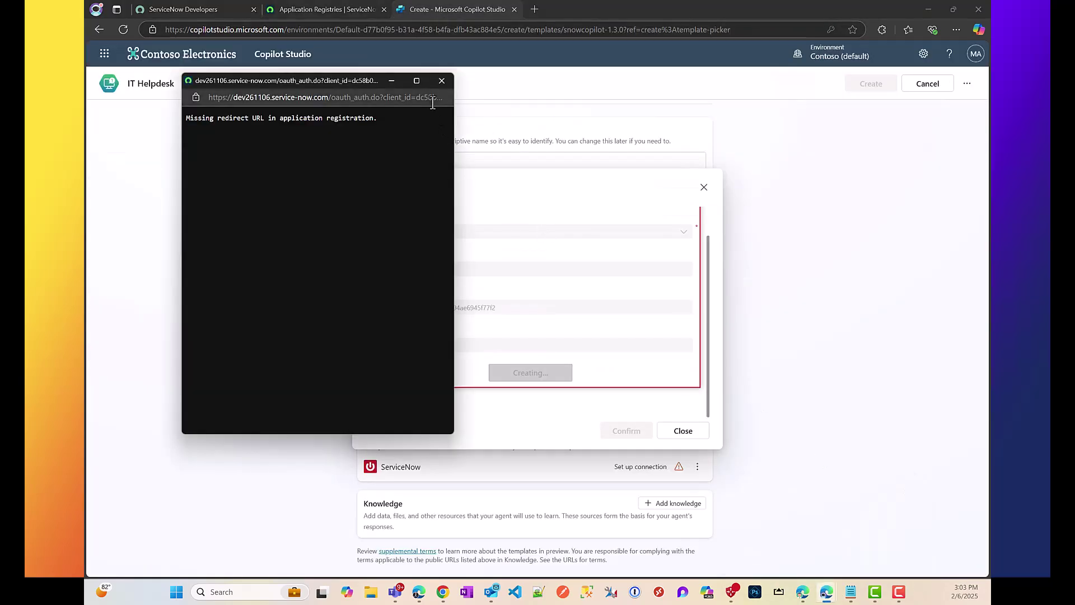
click(442, 82)
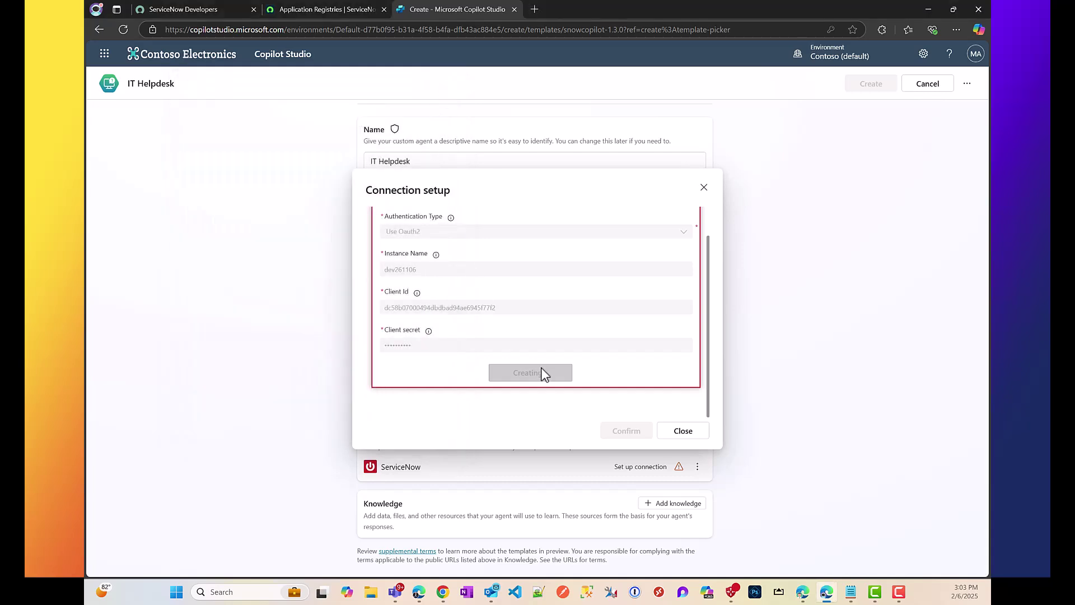
click(704, 187)
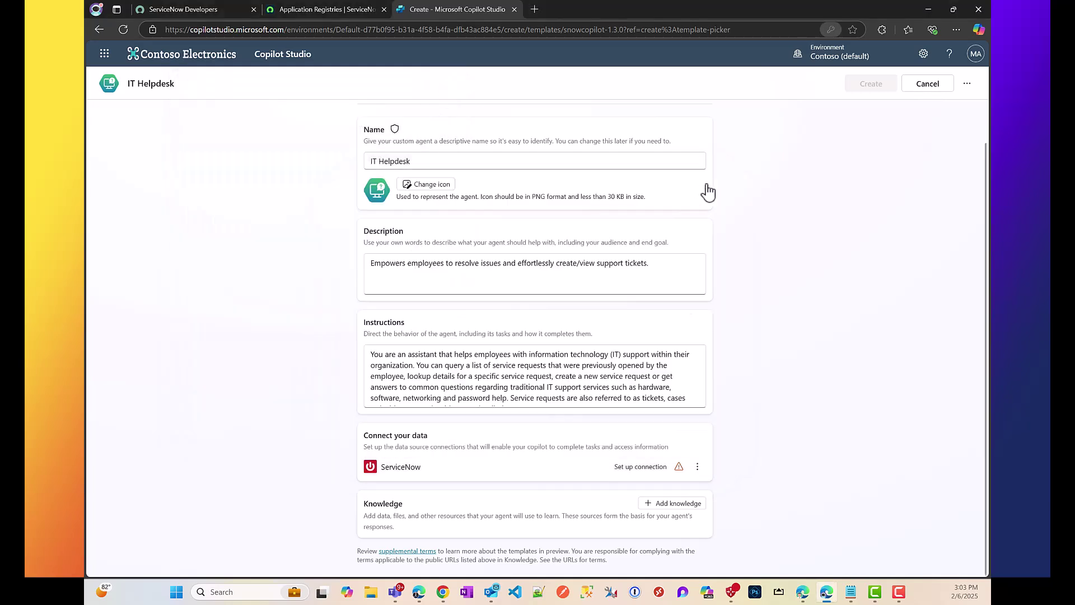
- Edit the invalid ServiceNow connection using Oauth2, instance dev261106 and the app registration's client ID and client secret, and sign in
click(698, 470)
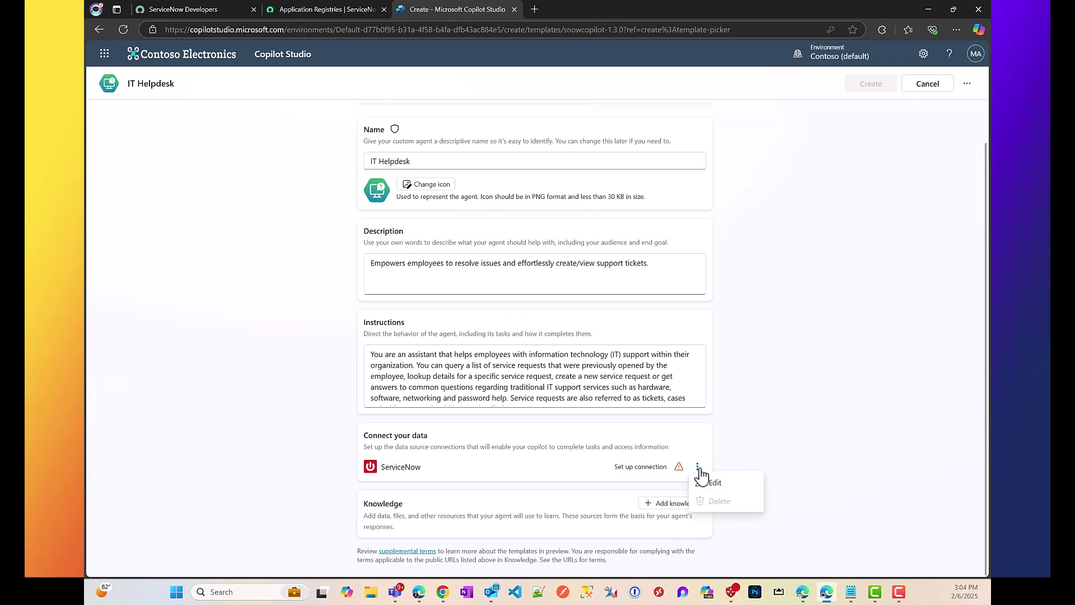
click(709, 482)
click(695, 227)
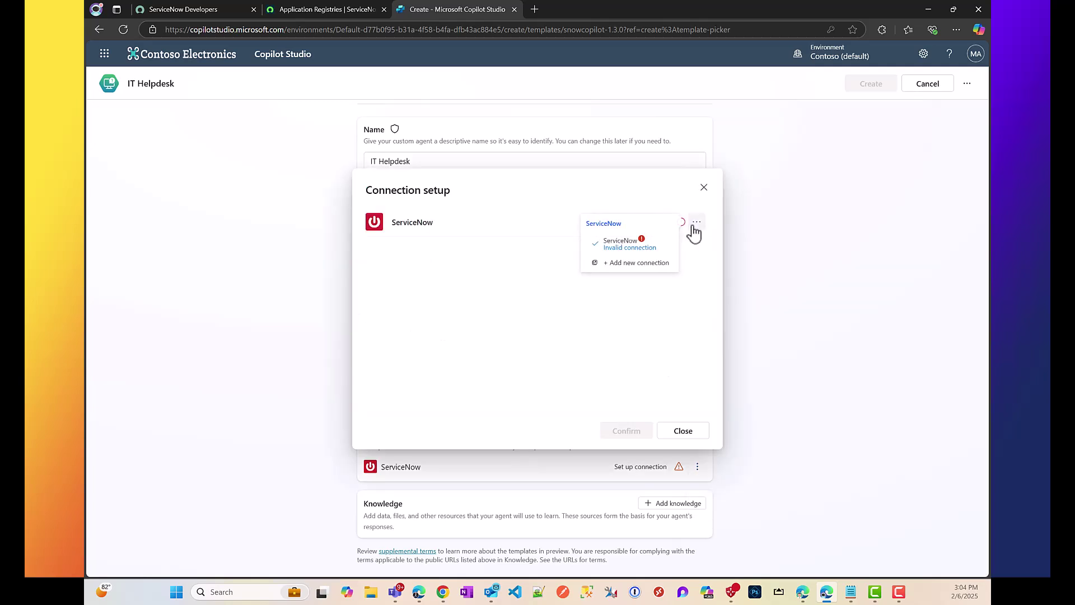
click(655, 248)
click(449, 308)
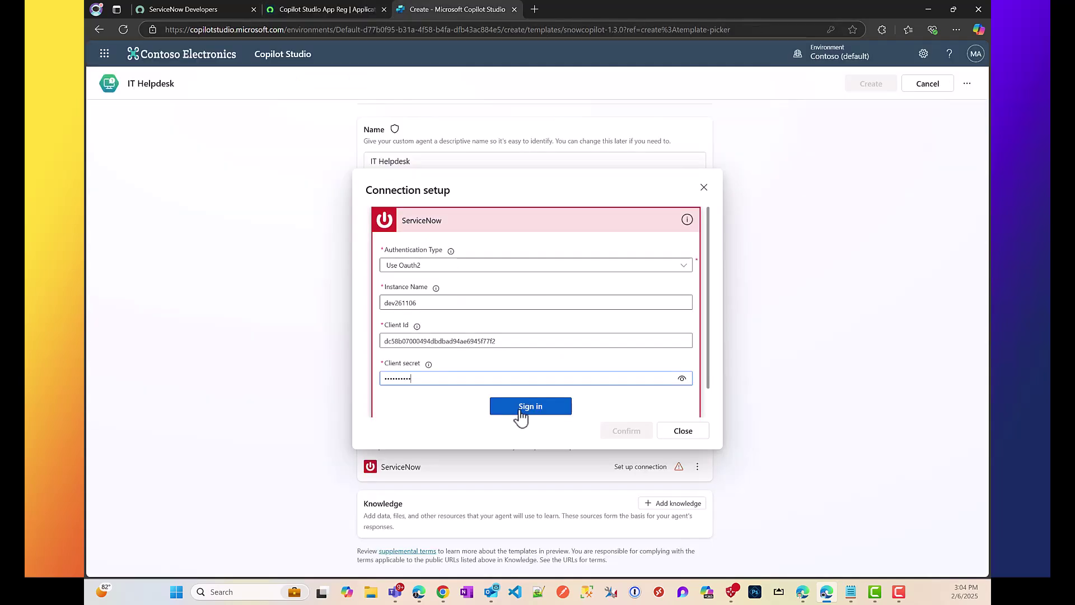
click(520, 412)
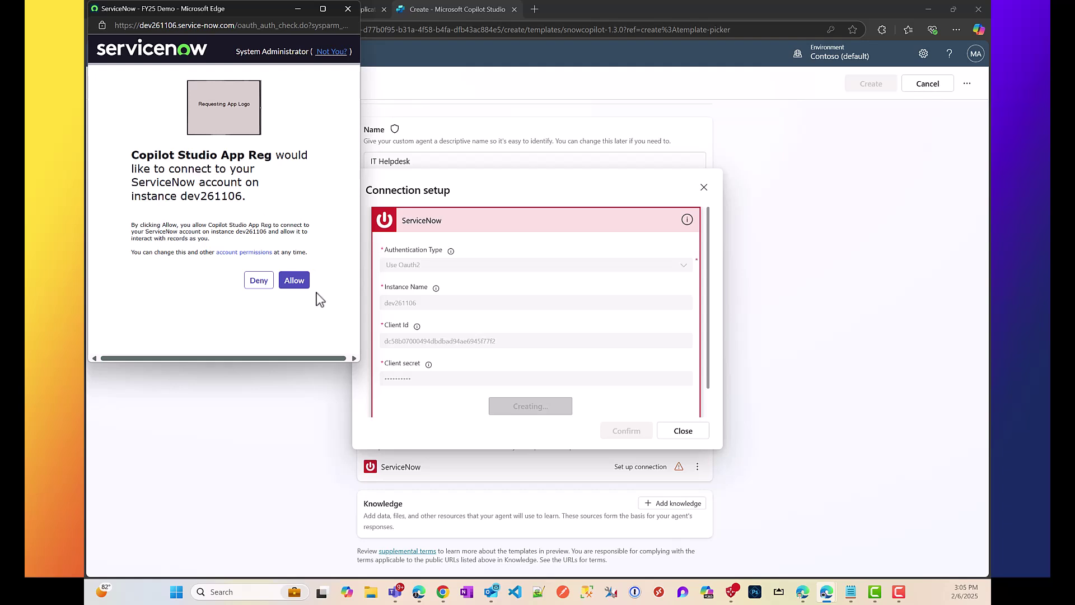
- Allow Copilot Studio App Reg to access the ServiceNow account, confirm the connection and create the IT Helpdesk agent
click(297, 288)
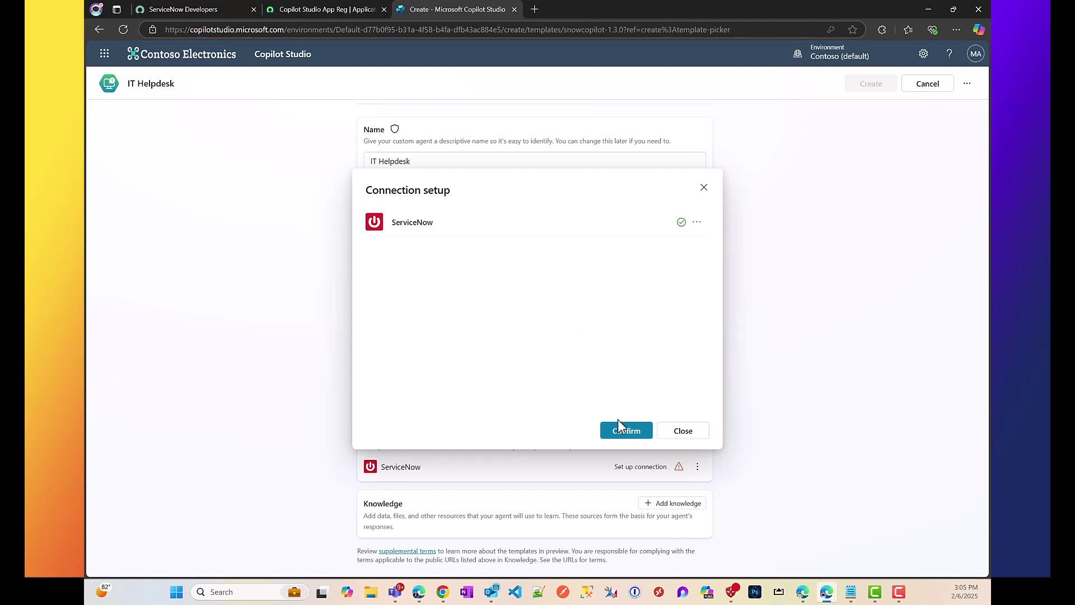
click(625, 438)
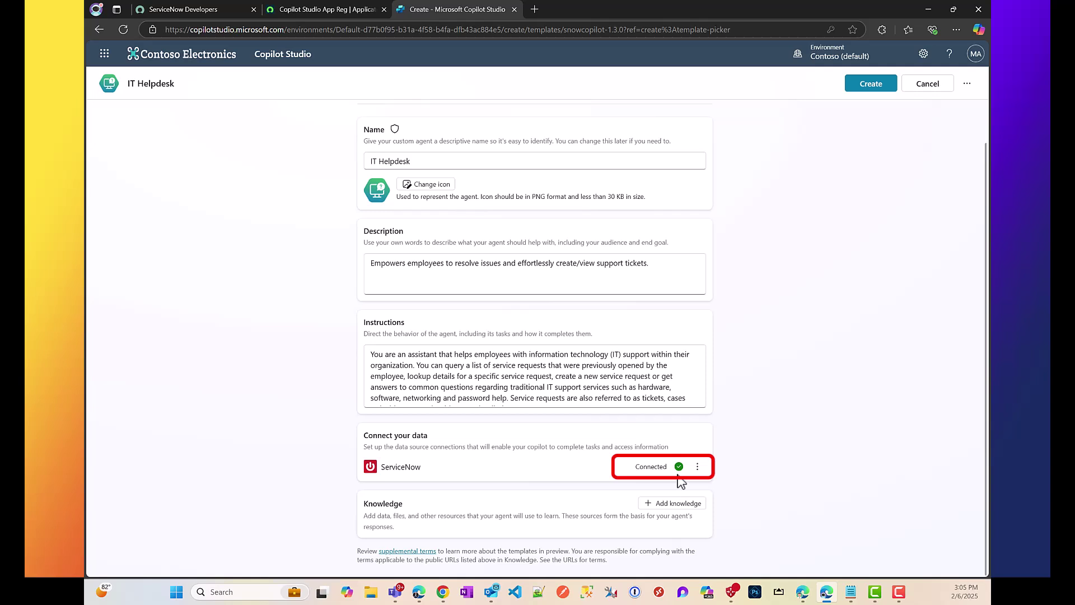
click(868, 87)
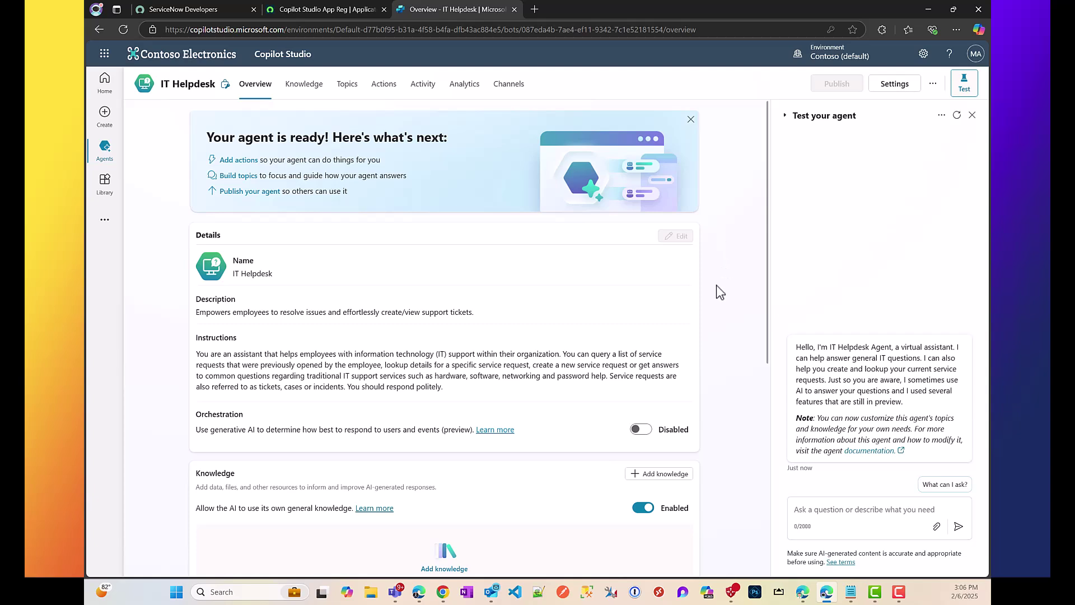
- In the agent's test chat, choose What can I ask? and Ask a question, send "how do i enable MFA?" and review the answer
click(954, 486)
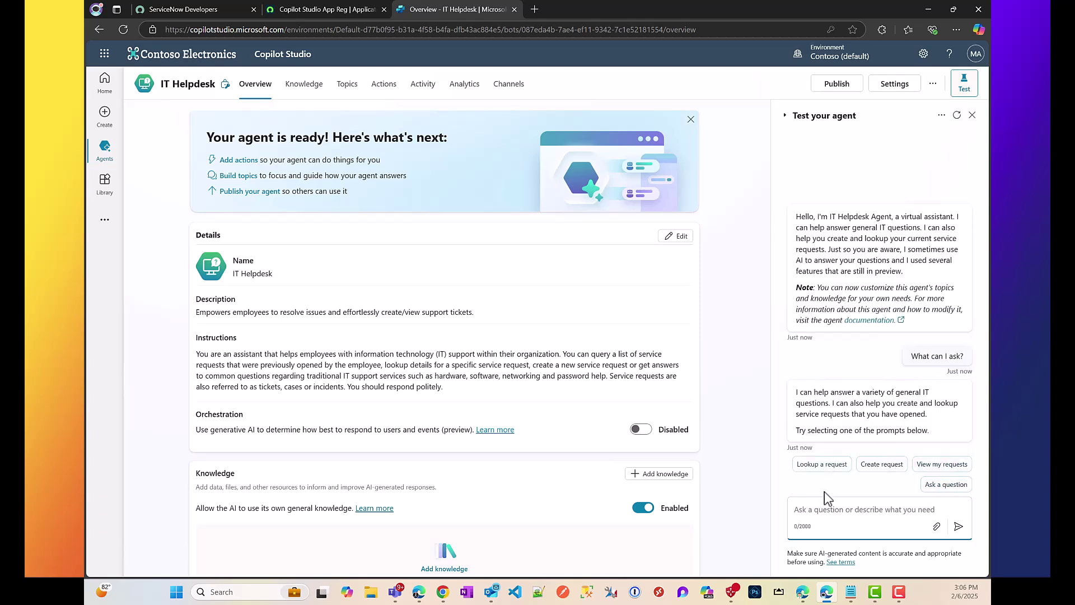
click(959, 487)
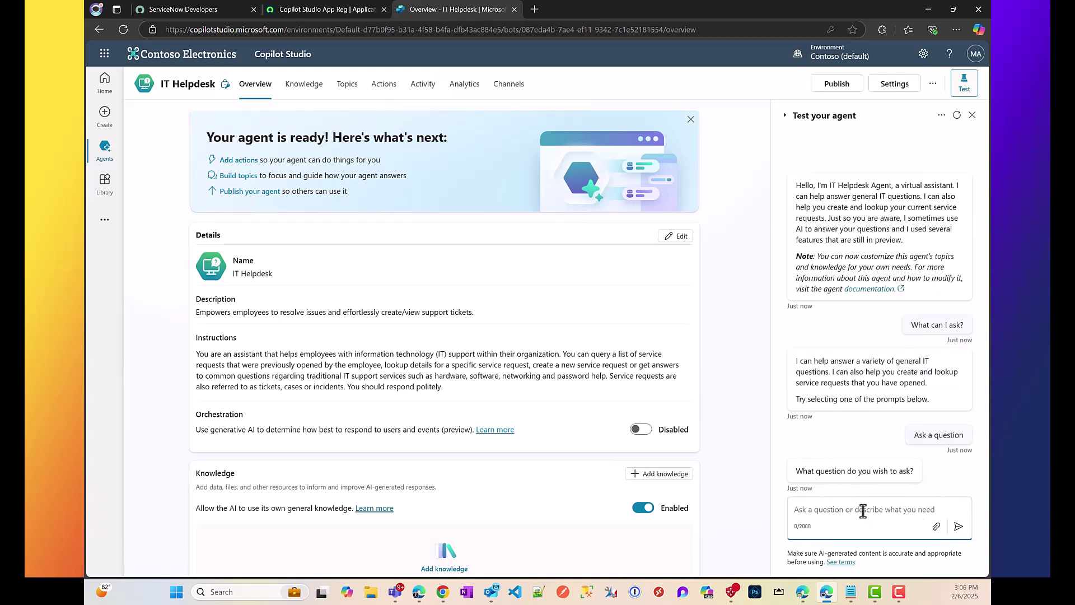
text(how f)
text(o i enable MFA?)
key(Return)
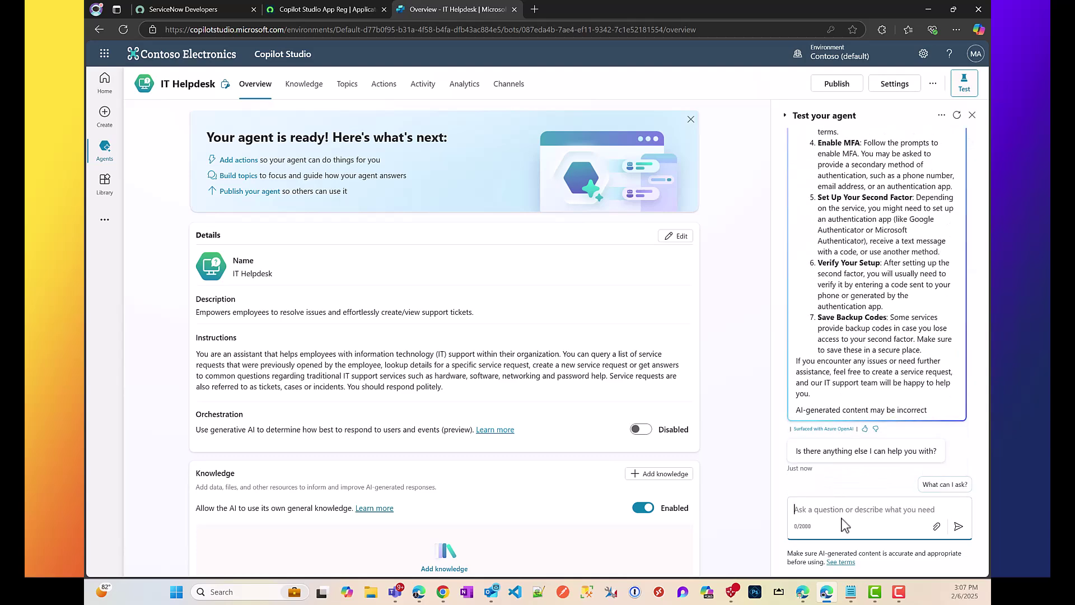
scroll(850, 357, up, 6)
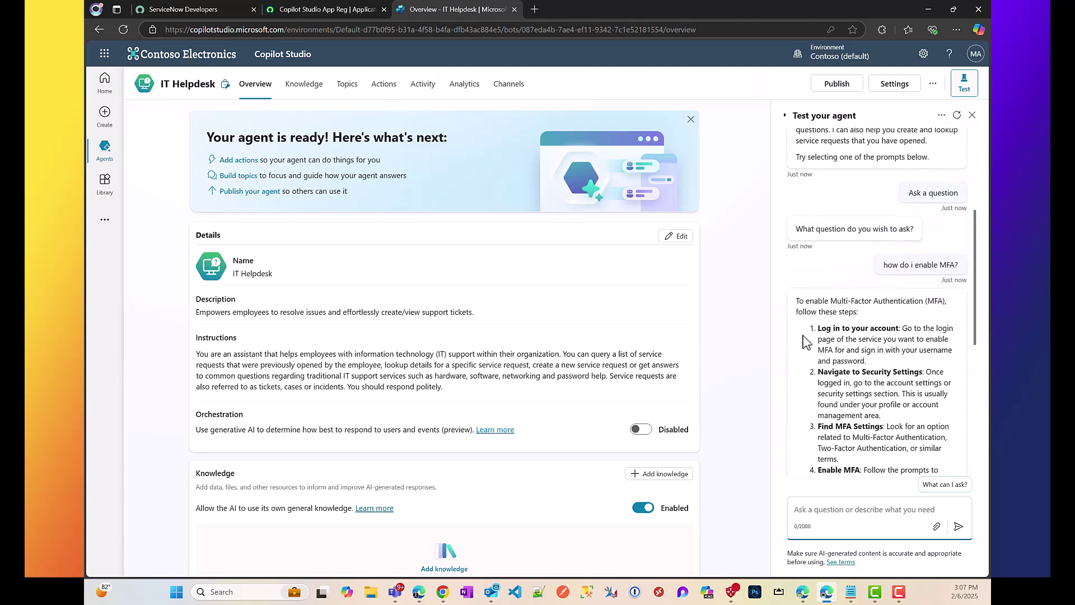
scroll(823, 335, down, 6)
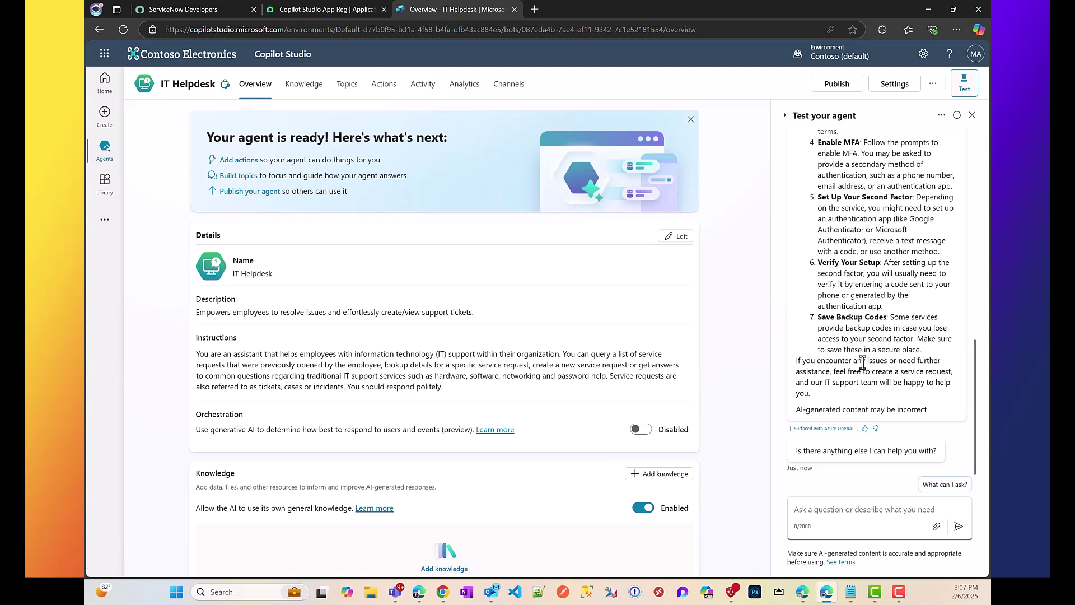
- In ServiceNow, find the Service Catalog and examine the items offered in its Hardware category
click(338, 8)
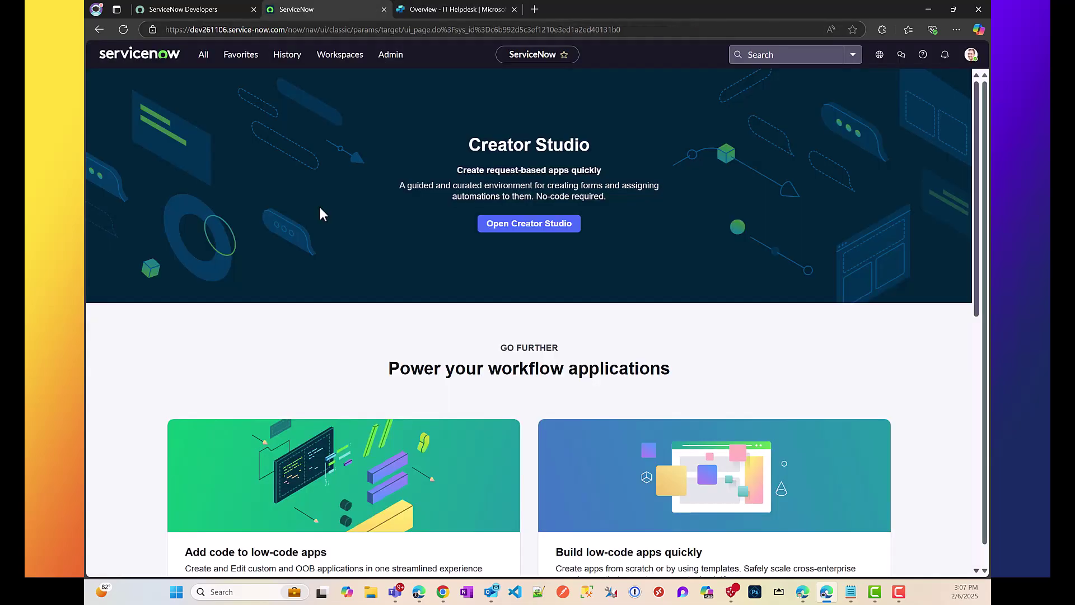
click(201, 63)
triple_click(190, 90)
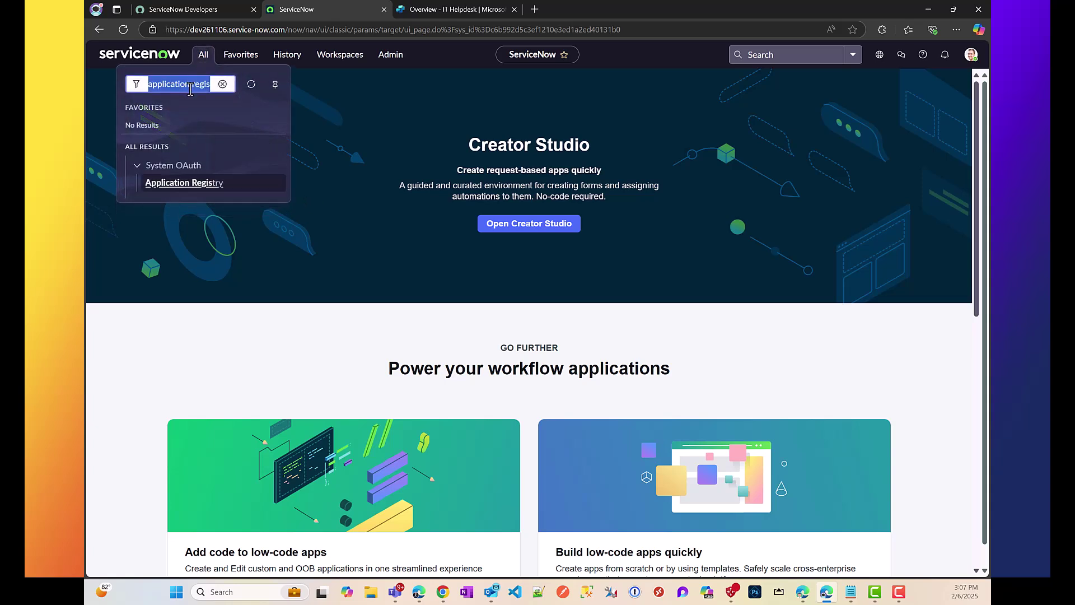
text(service)
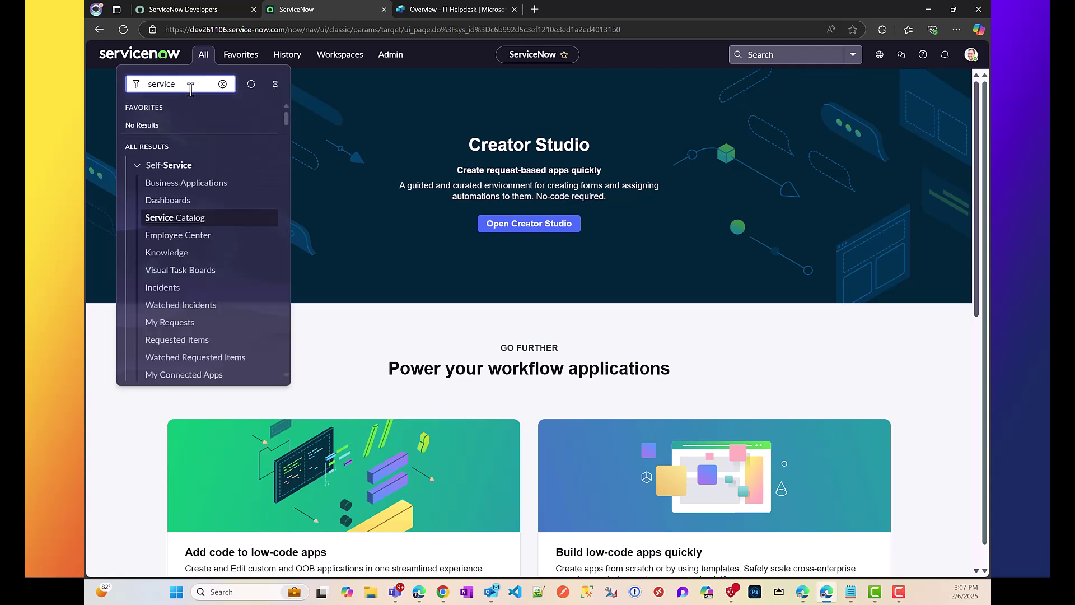
click(193, 219)
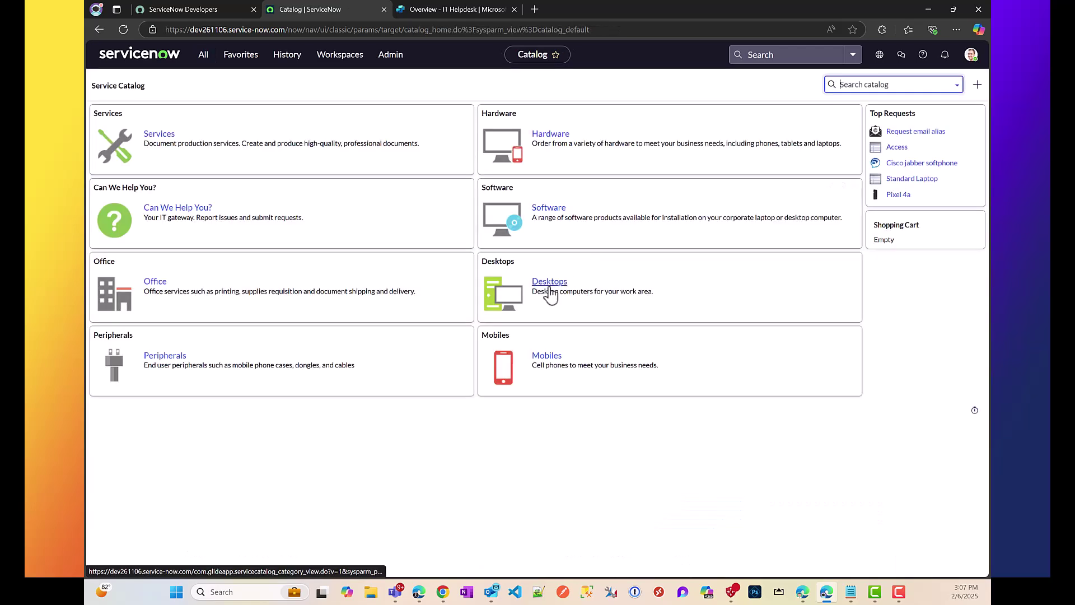
click(563, 135)
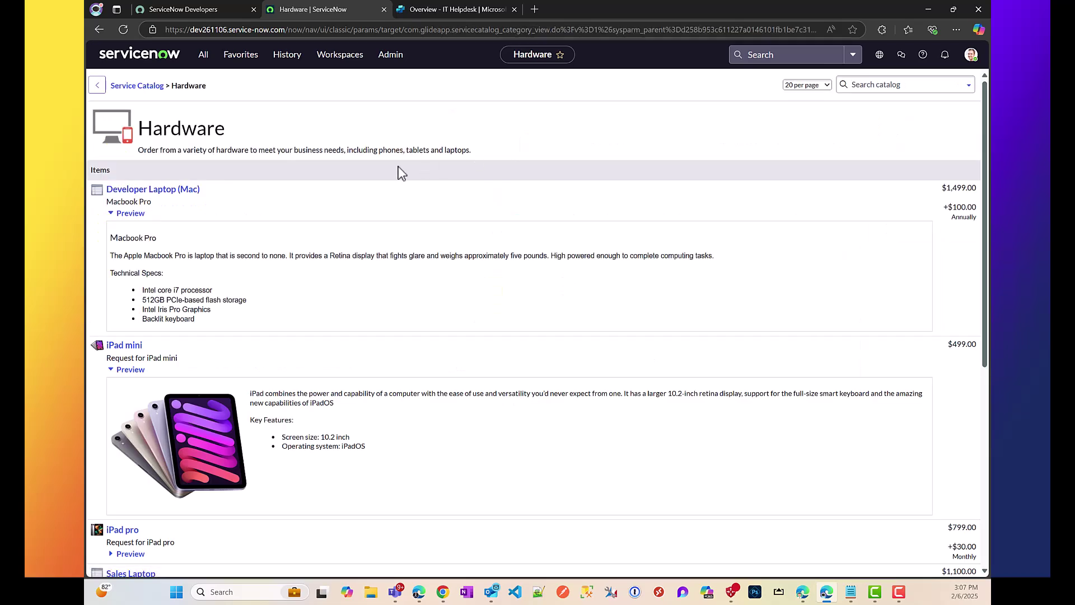
scroll(196, 291, down, 1)
scroll(196, 291, down, 5)
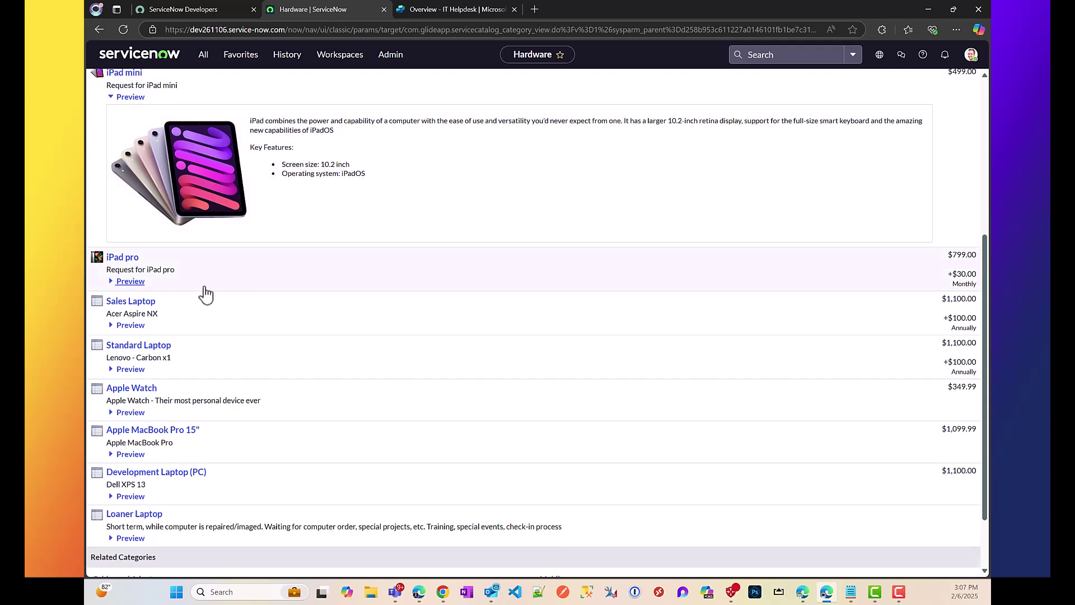
scroll(221, 295, down, 1)
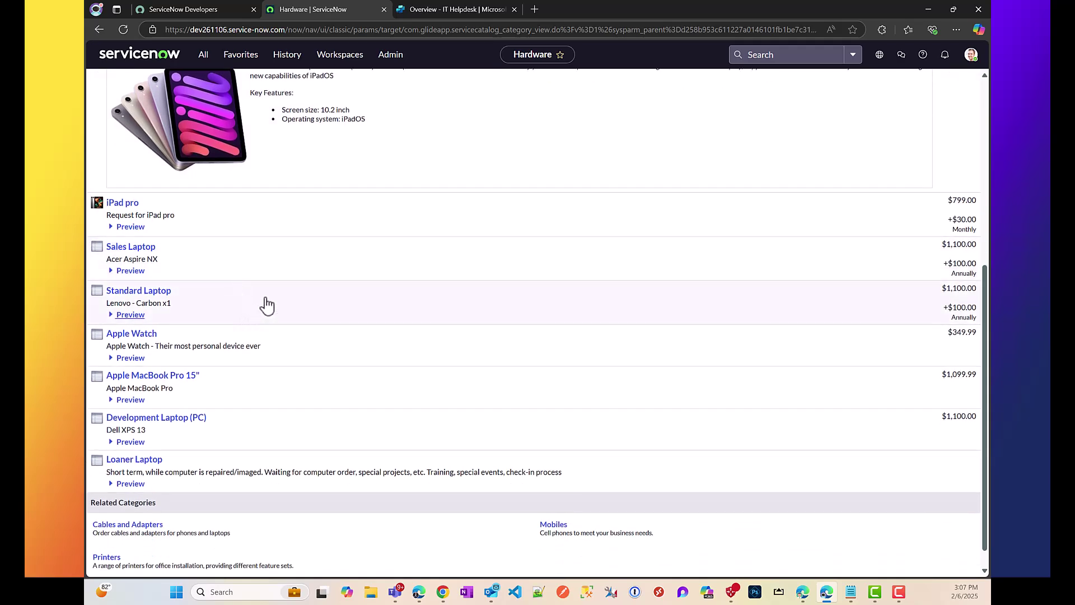
- Return to the Copilot Studio test chat, ask the agent "how i can request sales laptop" and review its answer
click(445, 11)
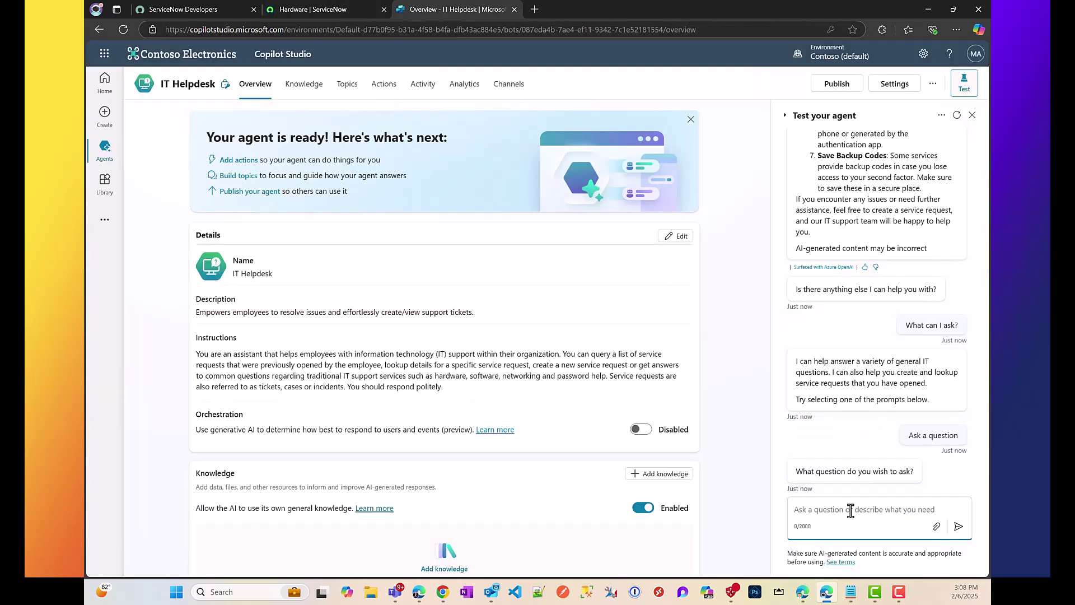
text(how i can request )
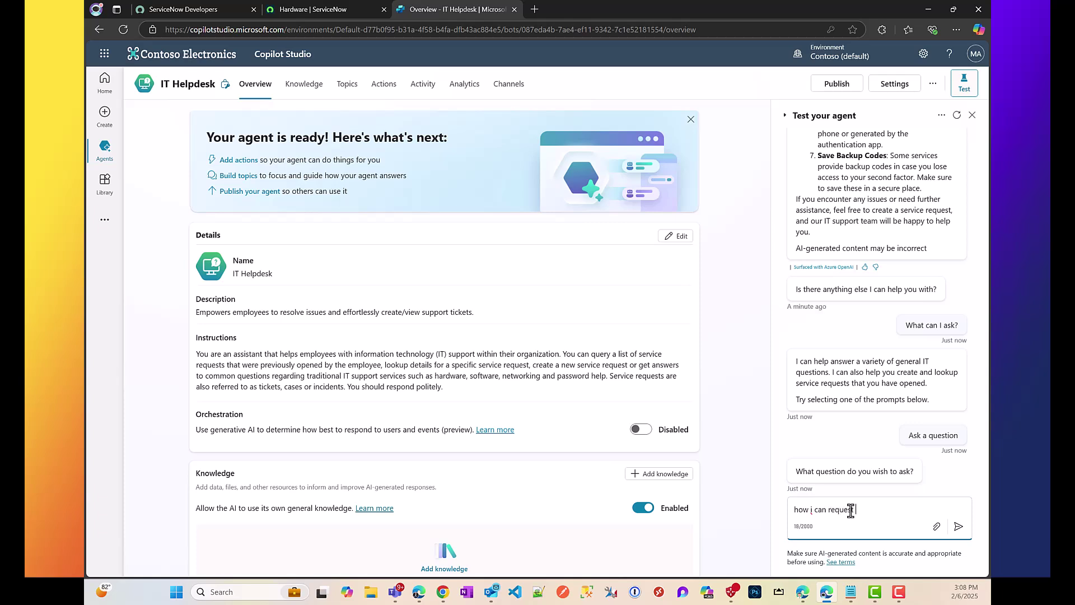
text(sales laptioop)
key(Return)
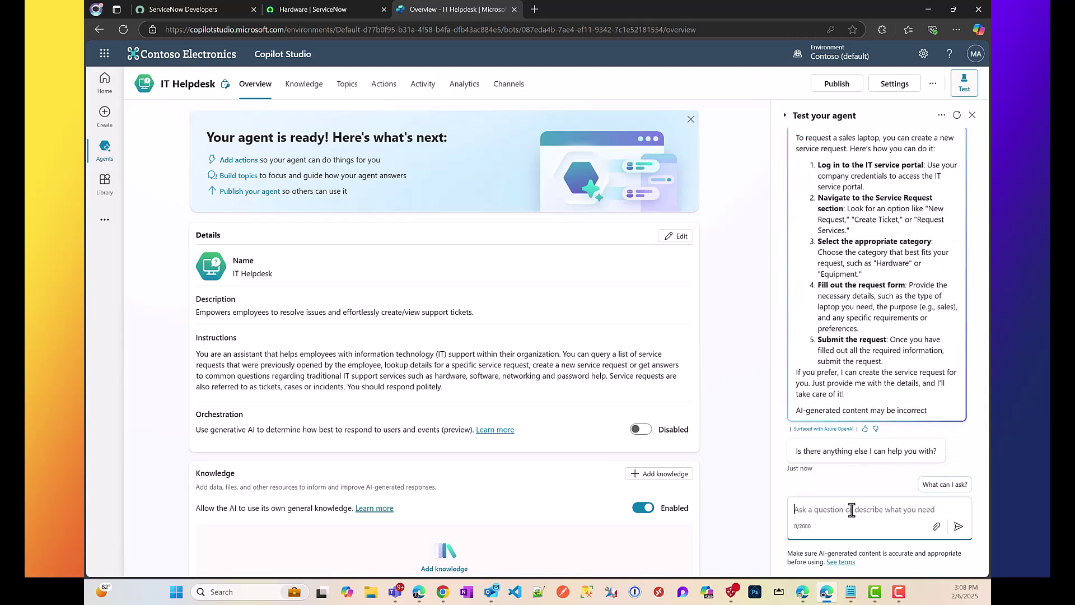
scroll(896, 341, up, 1)
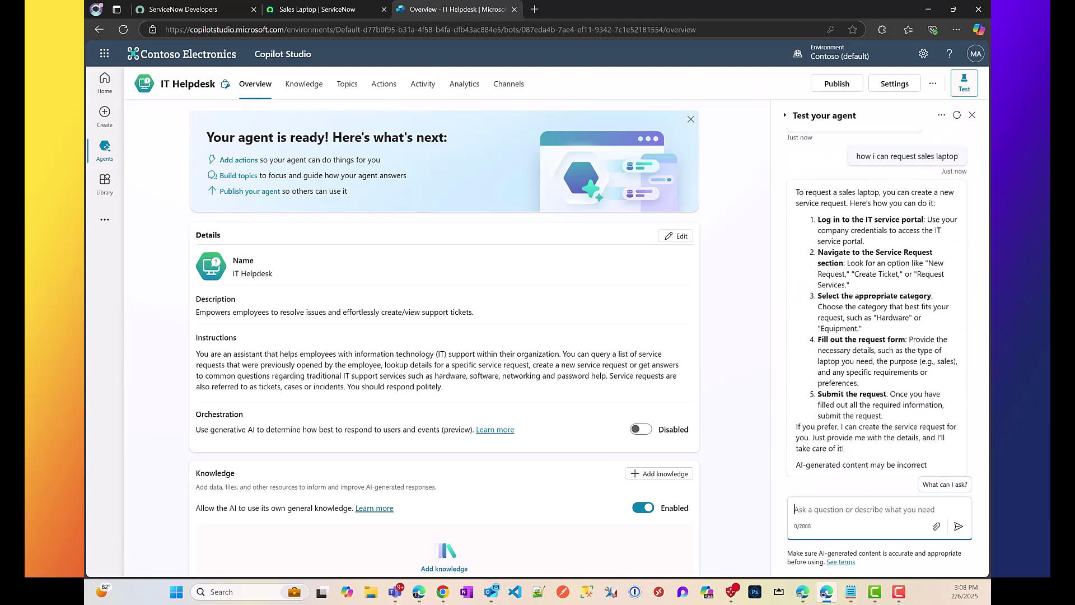